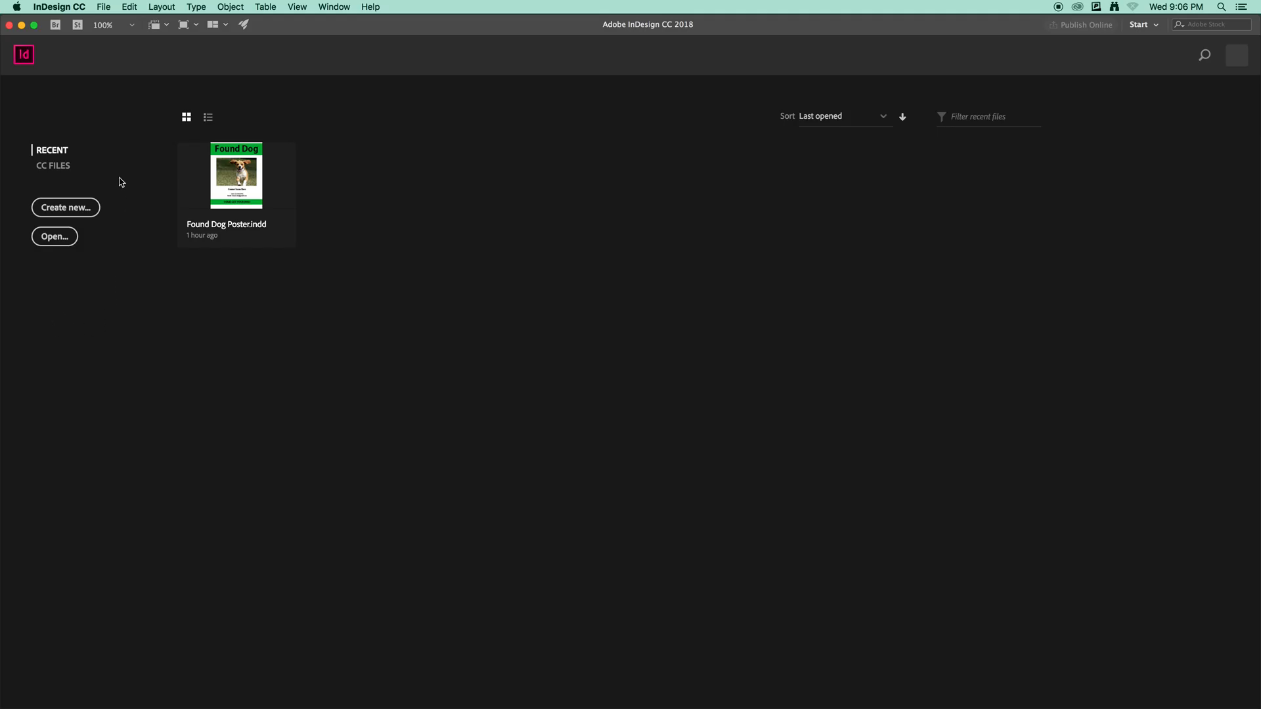
Create a new Letter-size print document named 'Found Dog Poster'.
{"action": "left_click", "coordinate": [97, 208]}
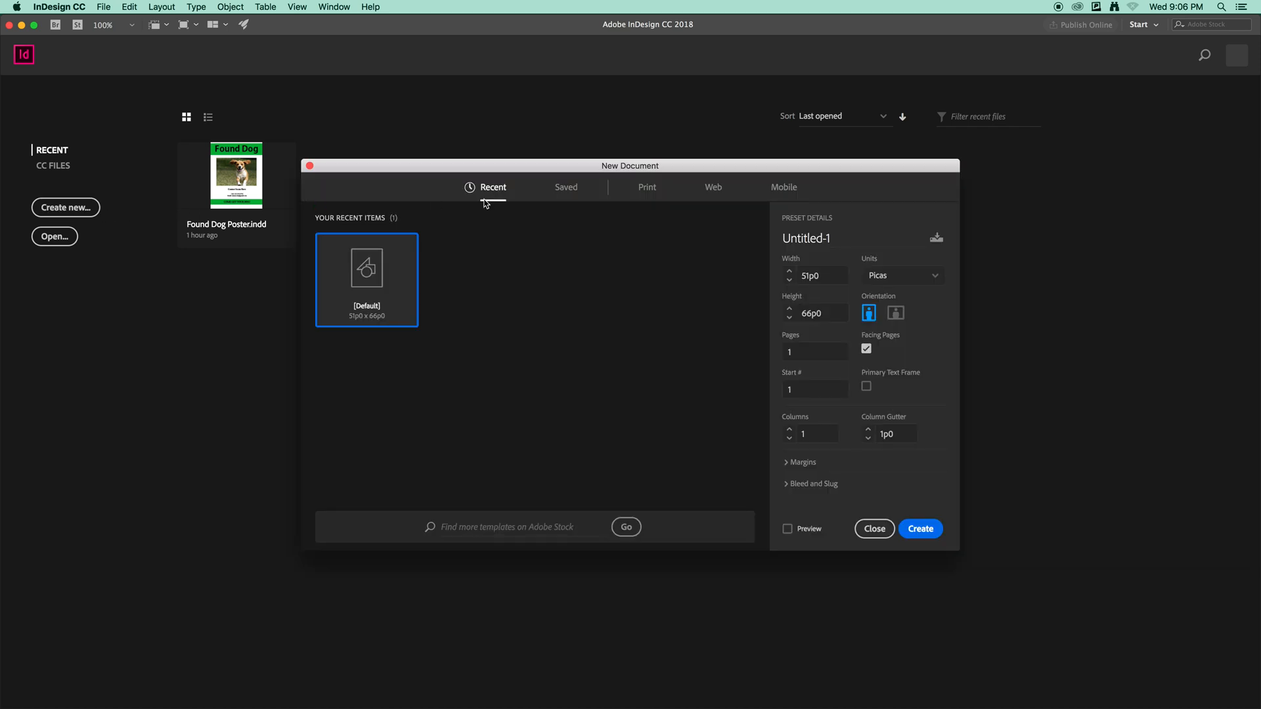
{"action": "left_click", "coordinate": [648, 190]}
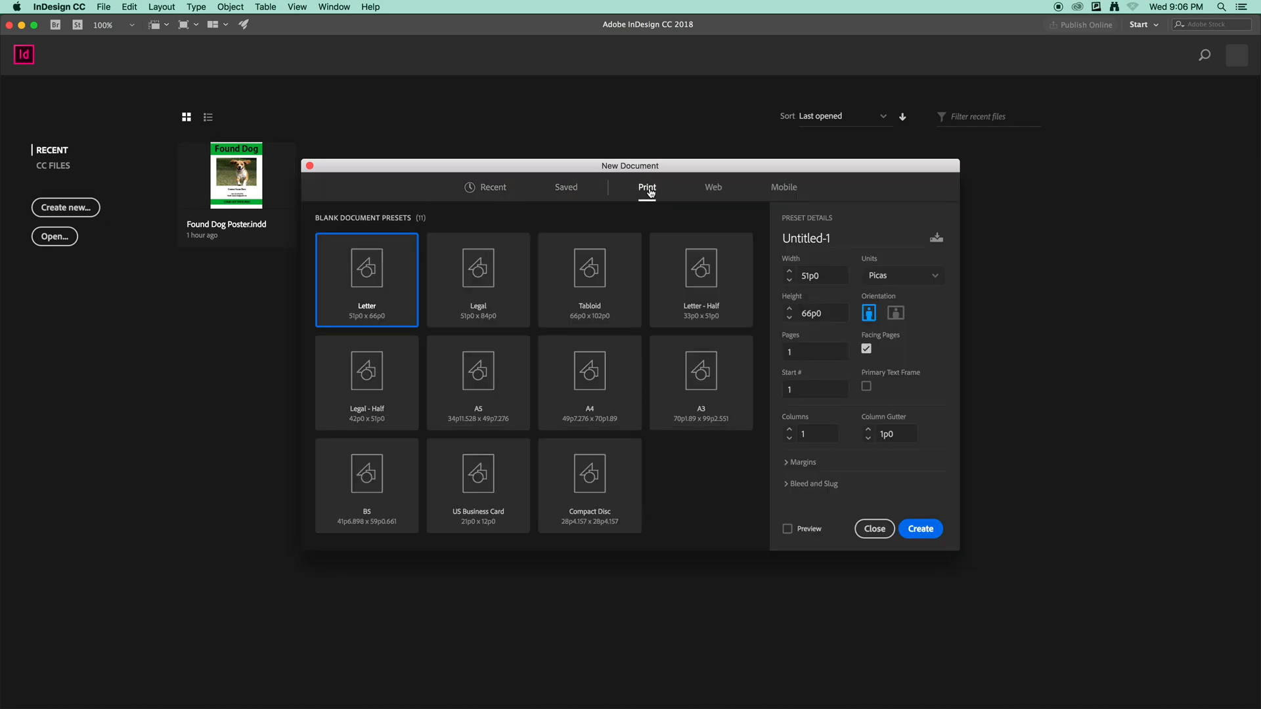
{"action": "triple_click", "coordinate": [840, 239]}
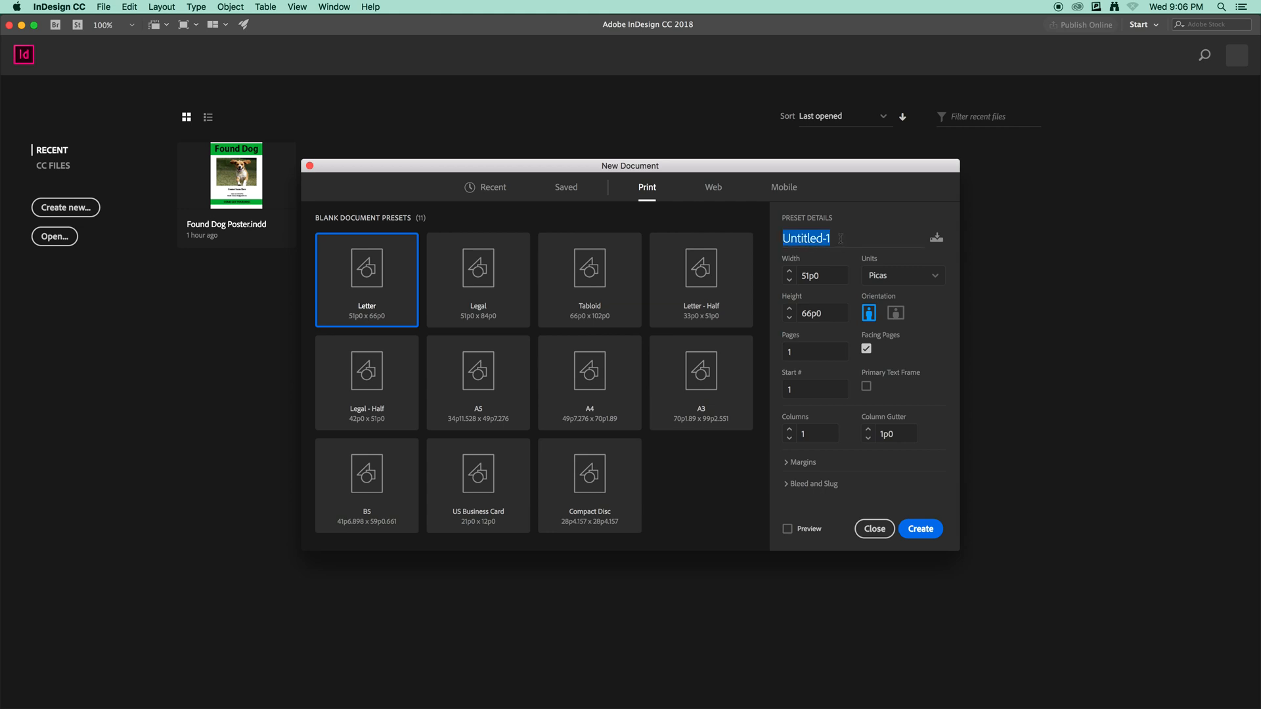
{"action": "type", "text": "Found Dog Poster"}
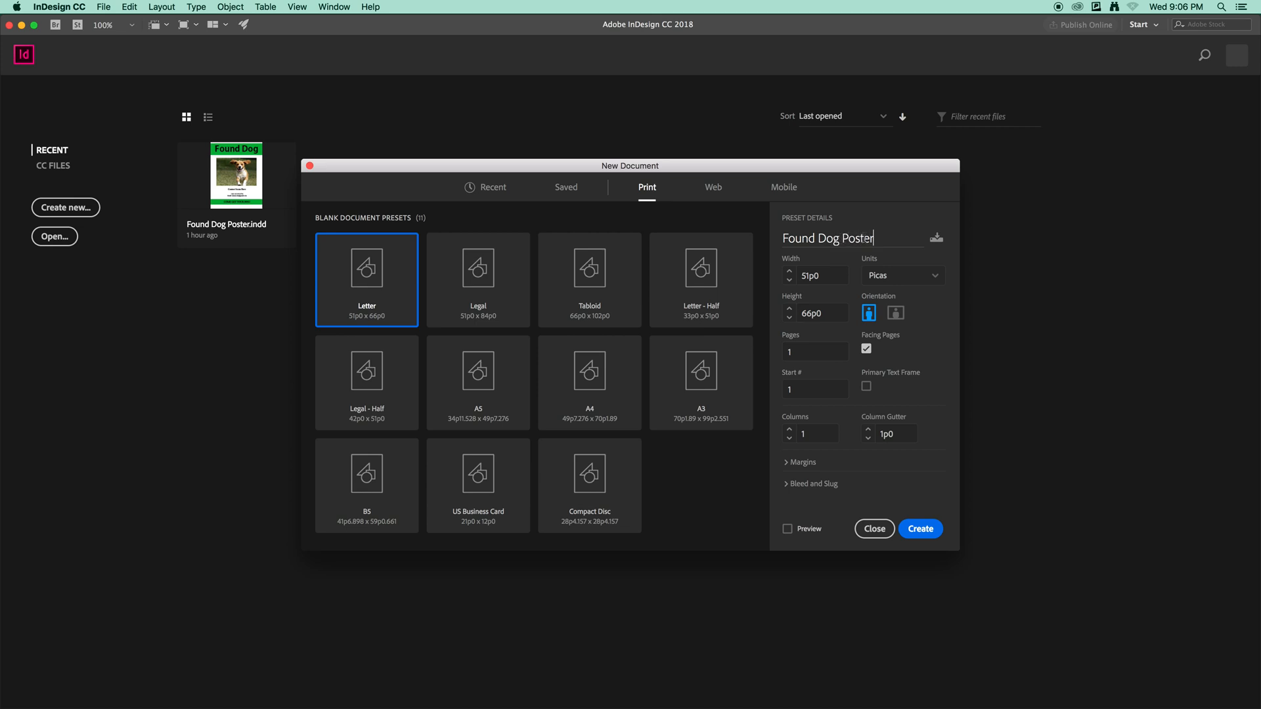
{"action": "left_click", "coordinate": [921, 529]}
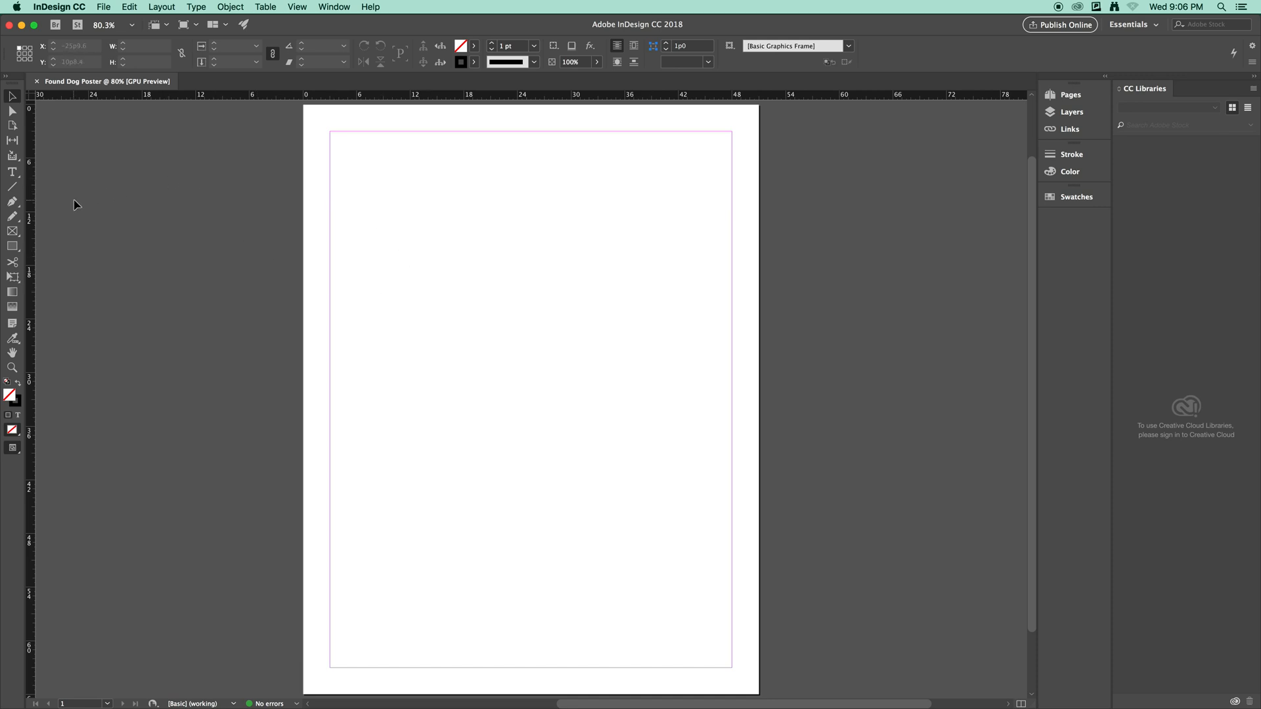
Draw a text frame across the top of the page and type 'Found Dog'.
{"action": "left_click", "coordinate": [12, 174]}
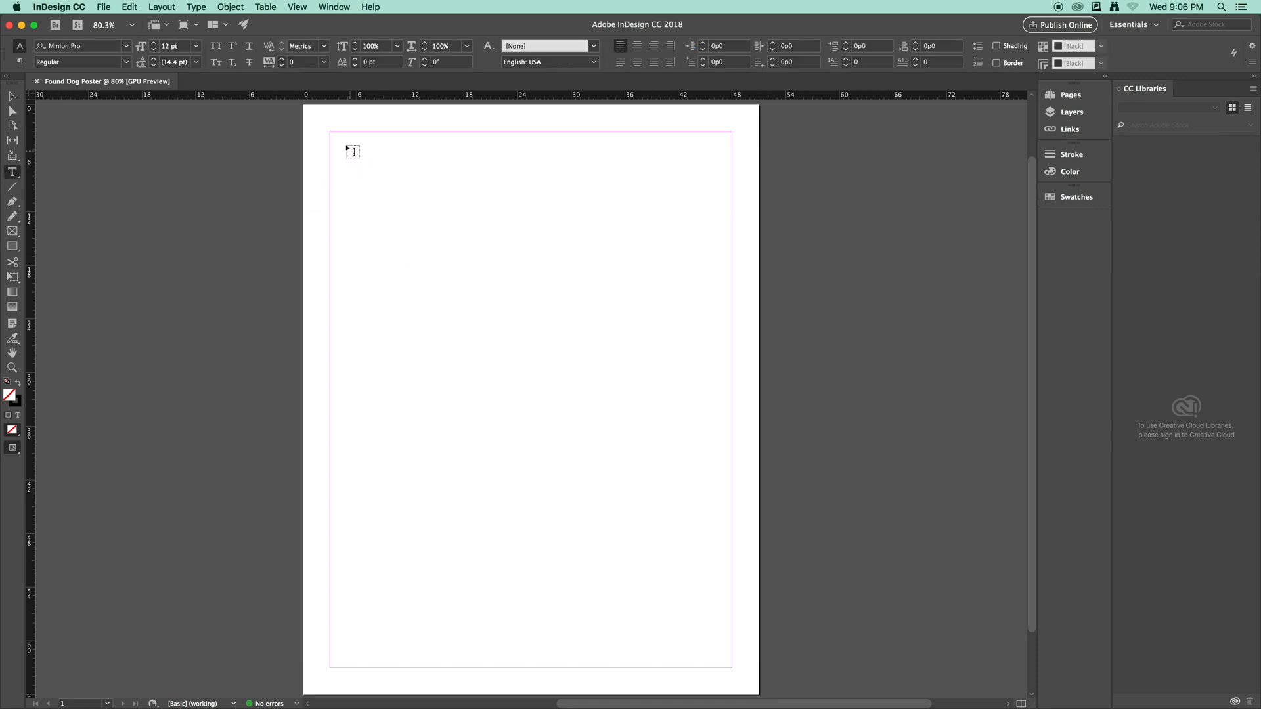
{"action": "left_click_drag", "start_coordinate": [333, 136], "coordinate": [728, 234]}
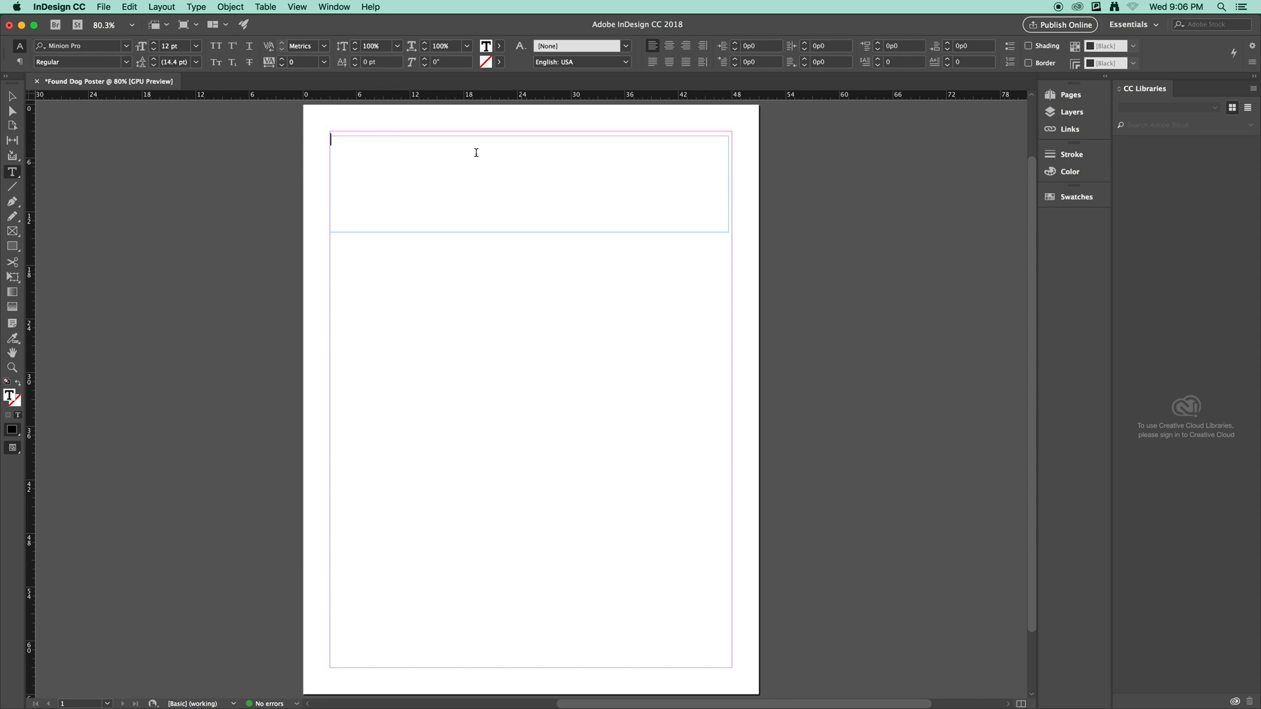
{"action": "type", "text": "Found Dog"}
{"action": "left_click_drag", "start_coordinate": [377, 143], "coordinate": [328, 146]}
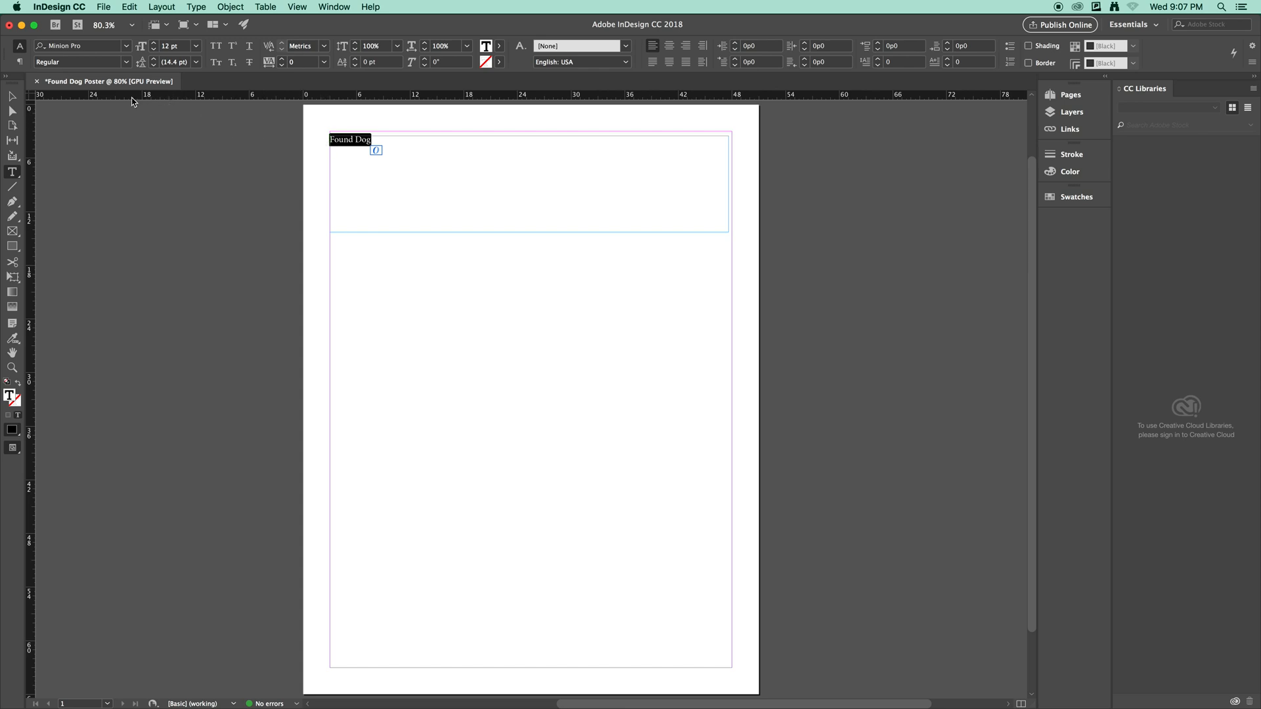
Set the headline to Adobe Gothic Std at 100 pt.
{"action": "left_click", "coordinate": [116, 47]}
{"action": "type", "text": "Adobe Gothi"}
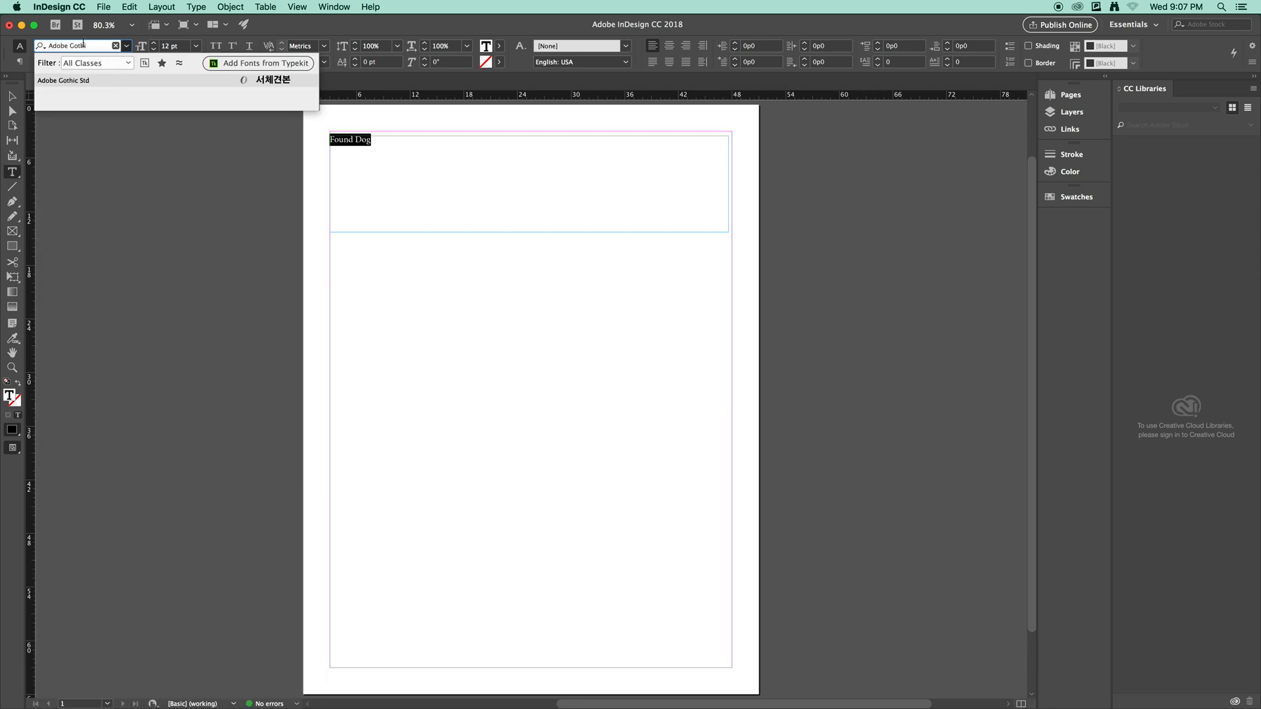
{"action": "left_click", "coordinate": [90, 82]}
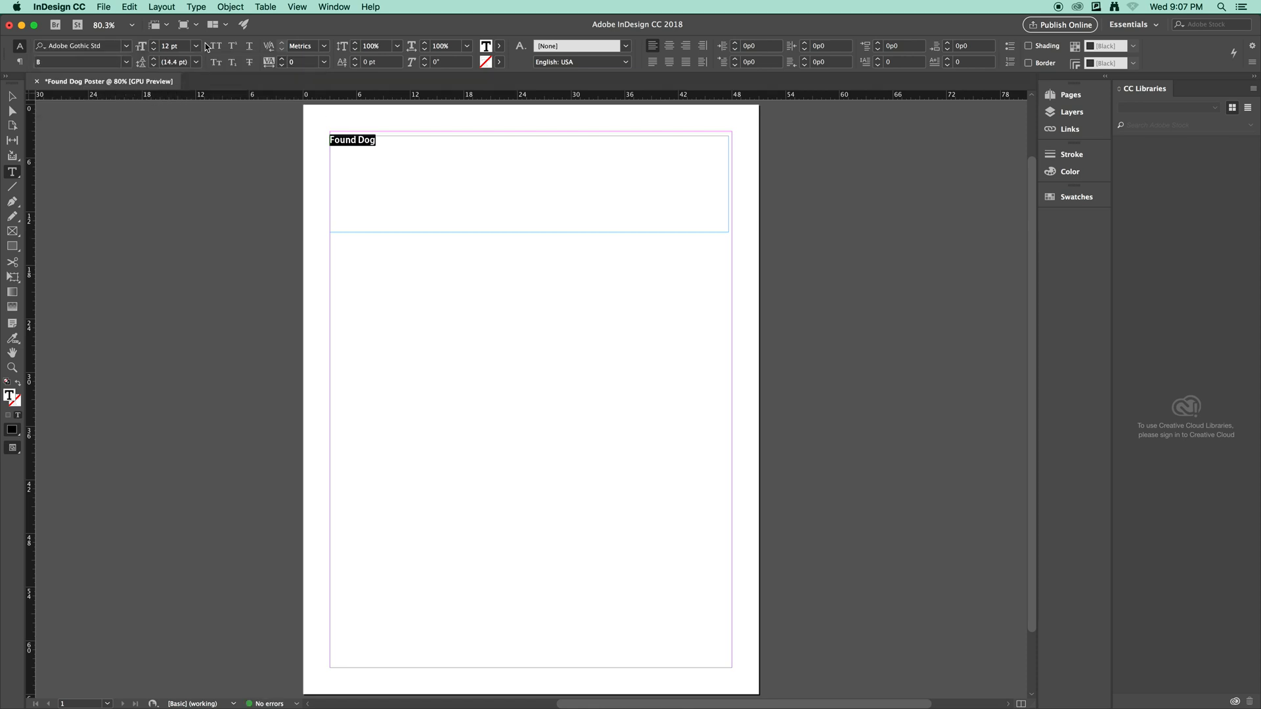
{"action": "left_click", "coordinate": [168, 46]}
{"action": "type", "text": "100"}
{"action": "key", "text": "Return"}
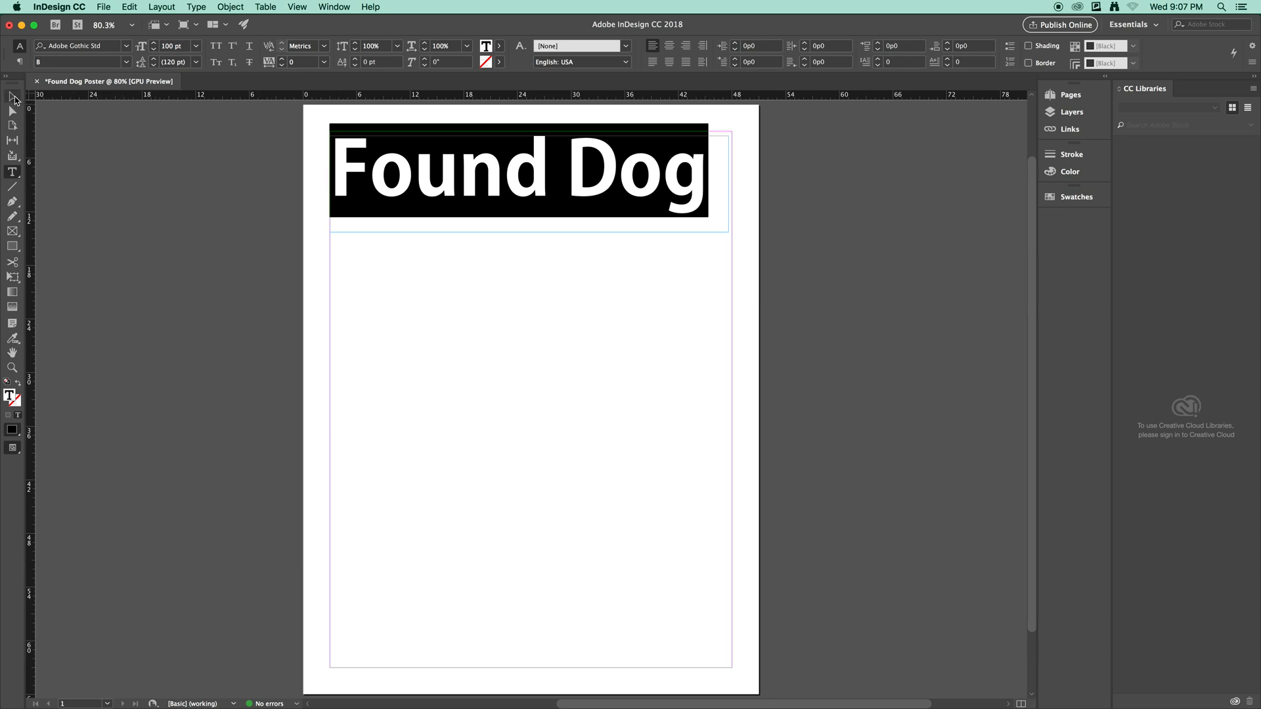
{"action": "left_click", "coordinate": [13, 97]}
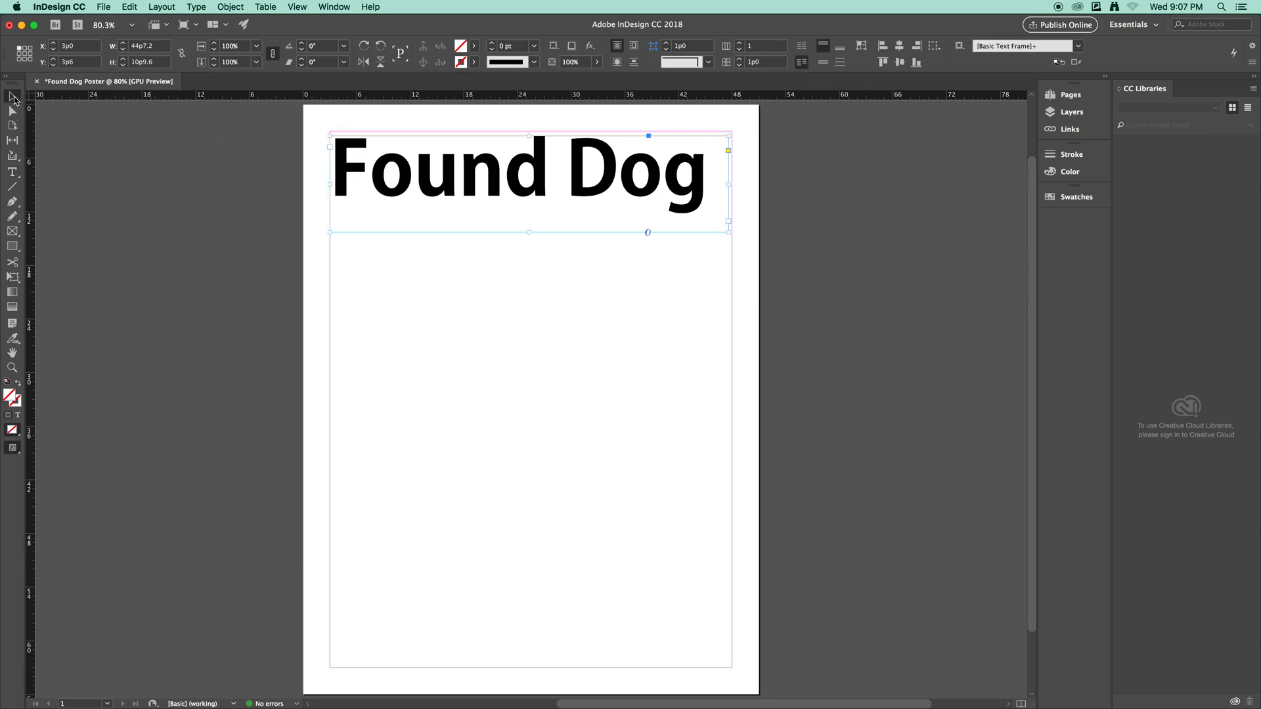
Trim the headline frame to fit the text and move it near the top of the page.
{"action": "left_click_drag", "start_coordinate": [730, 184], "coordinate": [709, 187]}
{"action": "left_click_drag", "start_coordinate": [519, 232], "coordinate": [519, 216]}
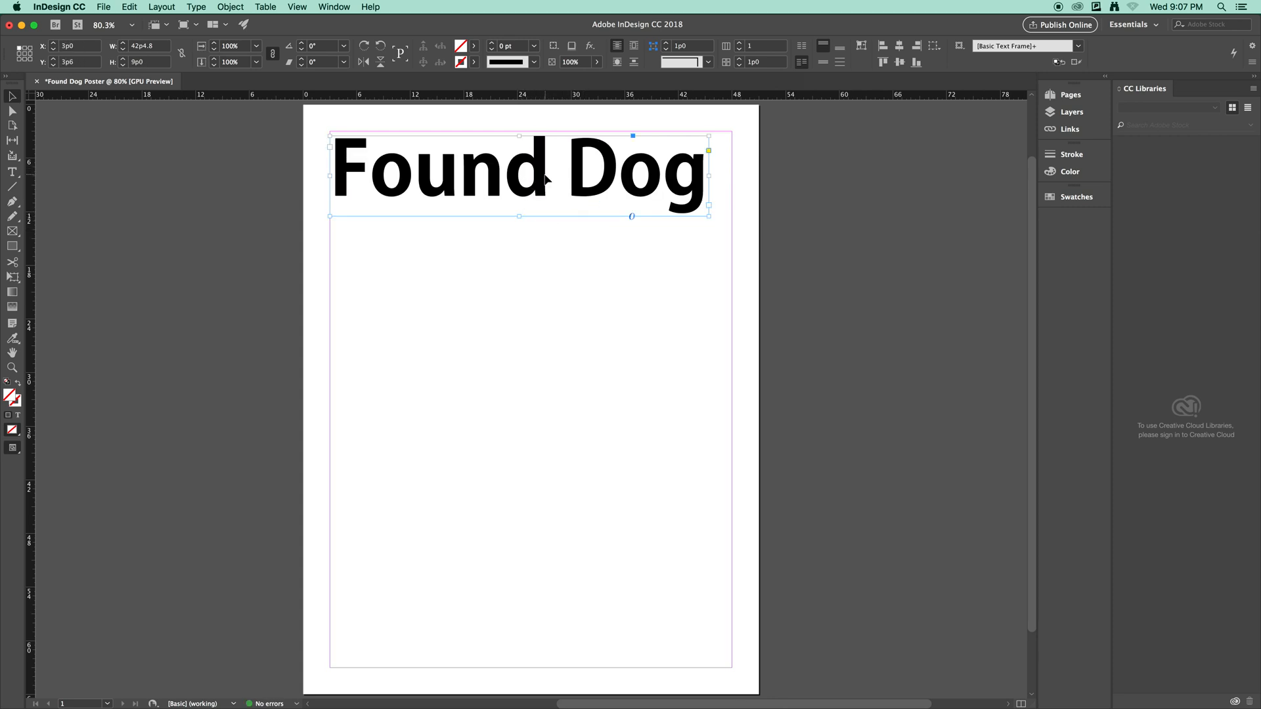
{"action": "left_click_drag", "start_coordinate": [537, 178], "coordinate": [545, 176]}
{"action": "left_click", "coordinate": [586, 299]}
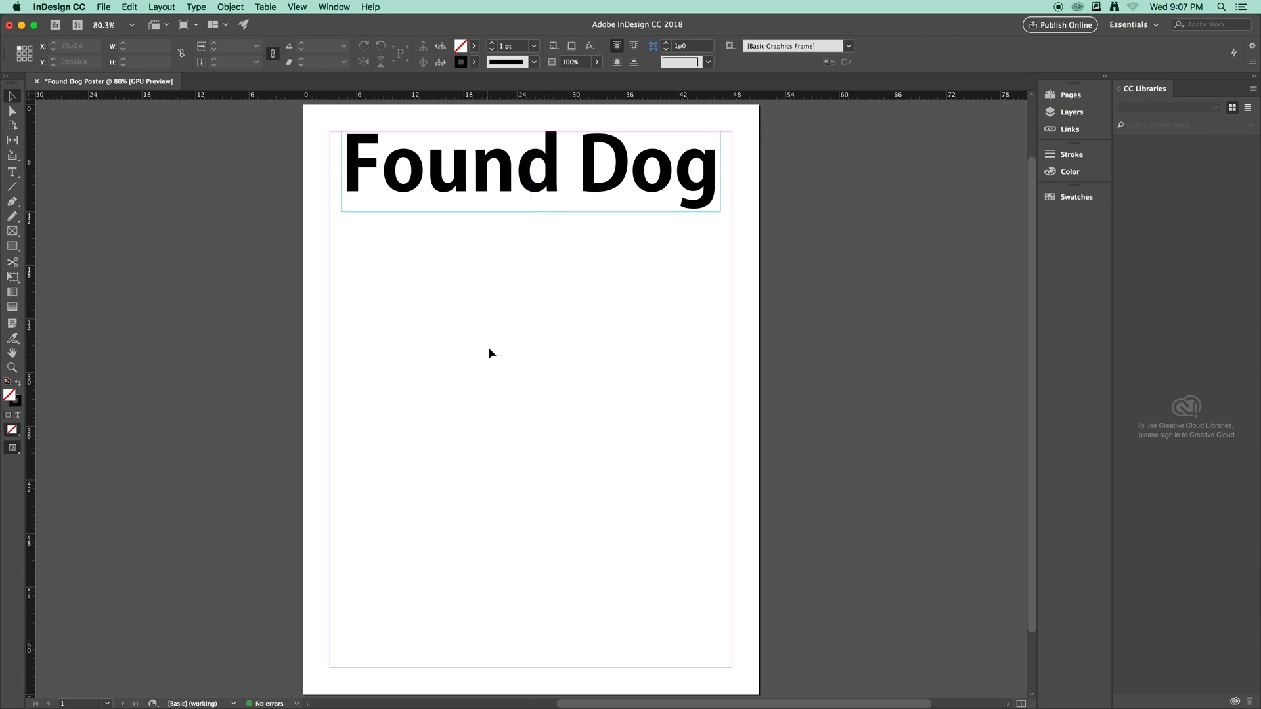
{"action": "scroll", "coordinate": [490, 348], "scroll_direction": "down", "scroll_amount": 1}
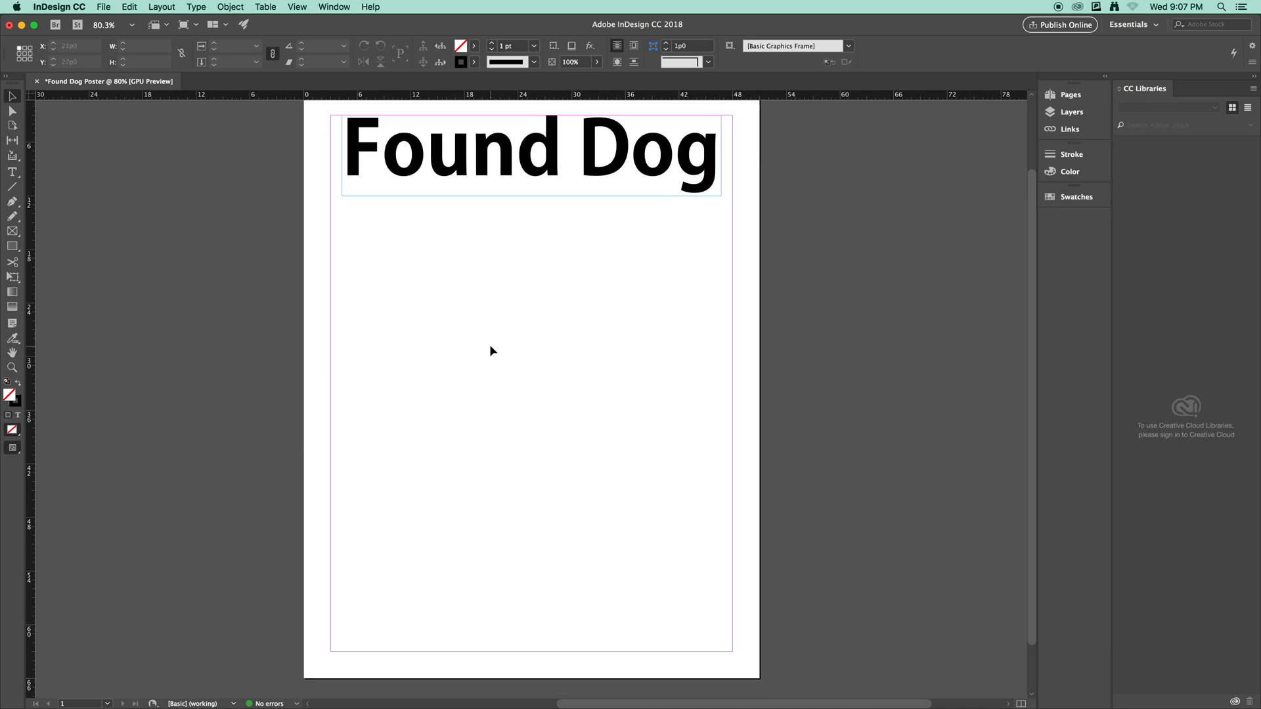
{"action": "scroll", "coordinate": [490, 348], "scroll_direction": "down", "scroll_amount": 1}
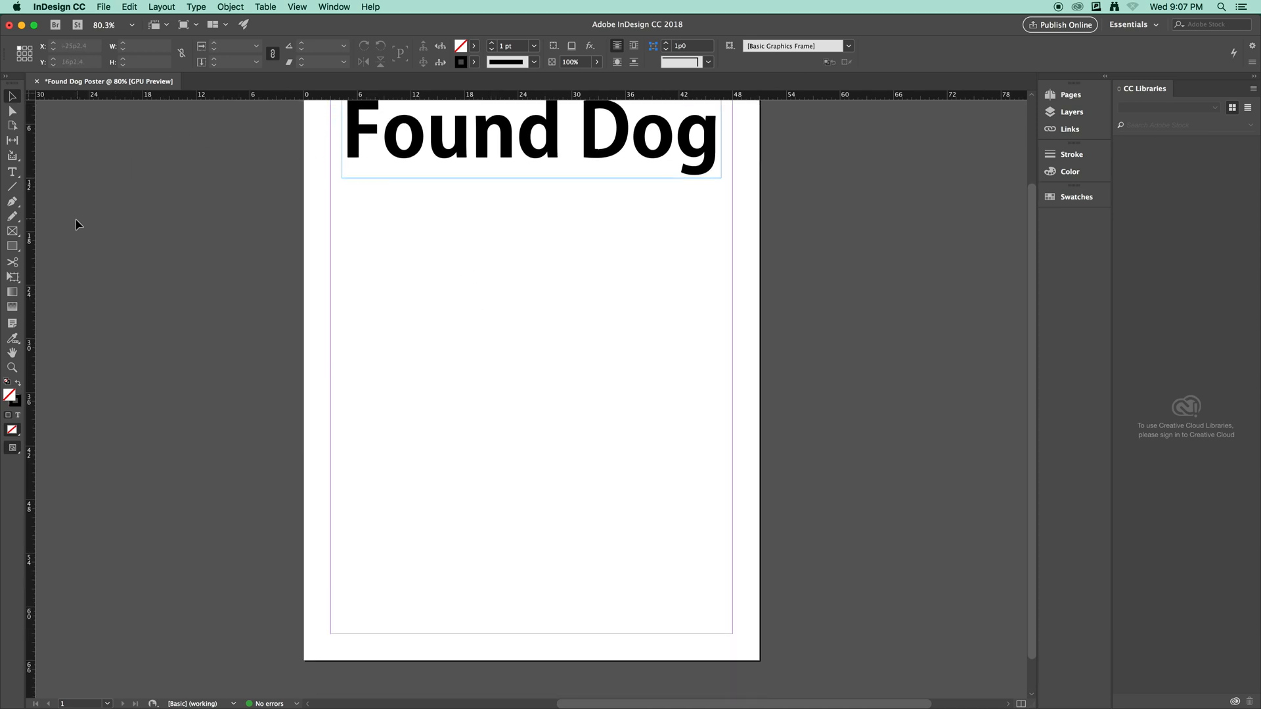
{"action": "left_click", "coordinate": [15, 234]}
Draw an empty picture frame below the headline and open the Place dialog.
{"action": "left_click_drag", "start_coordinate": [354, 214], "coordinate": [693, 455]}
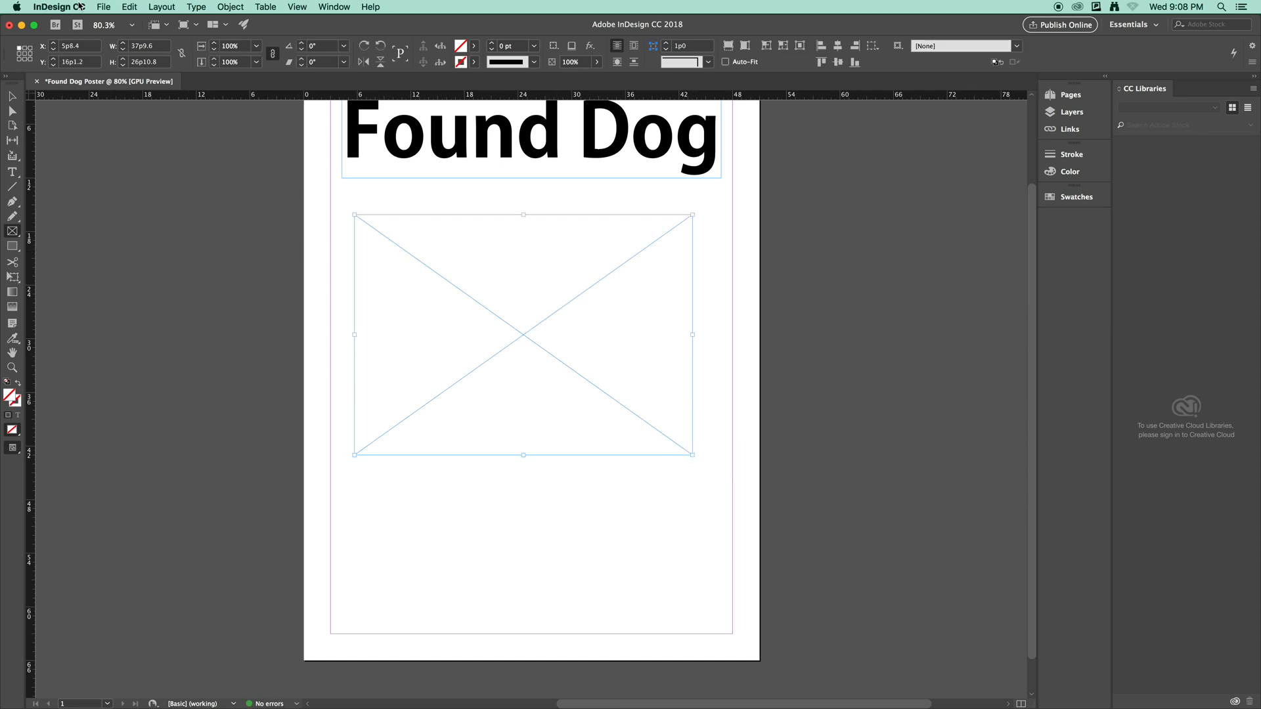
{"action": "left_click", "coordinate": [104, 8]}
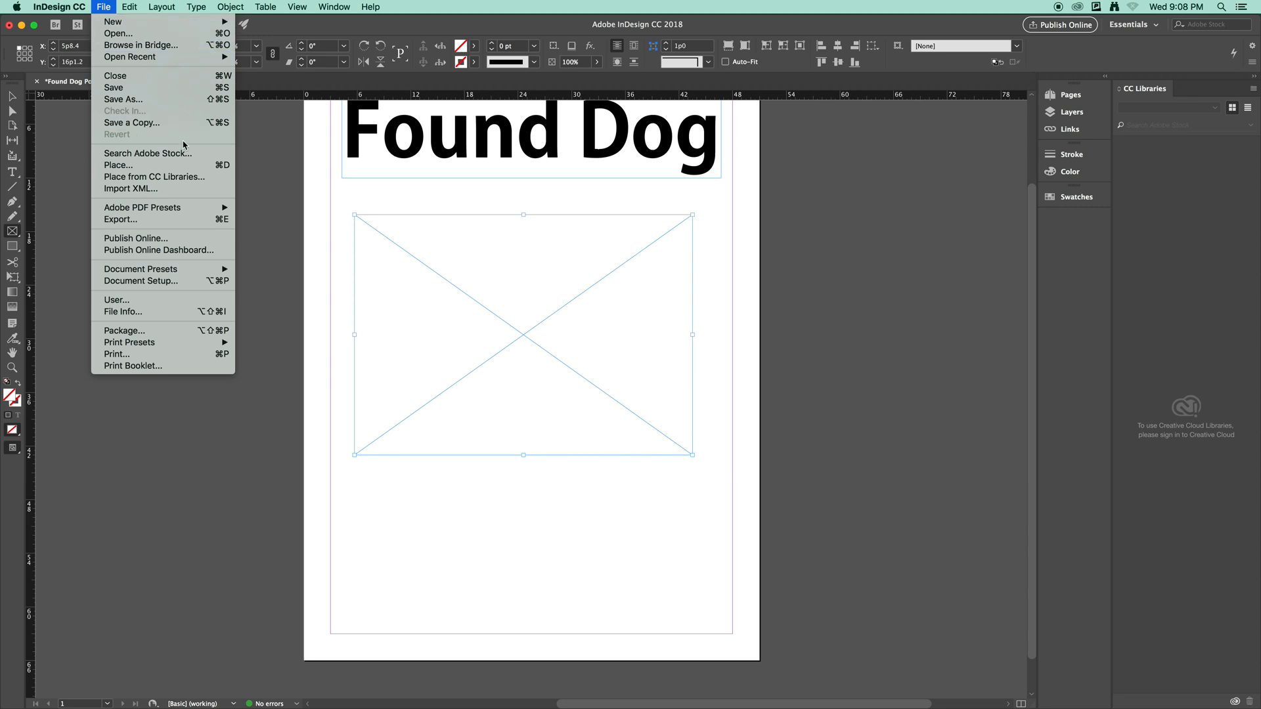
{"action": "left_click", "coordinate": [183, 168]}
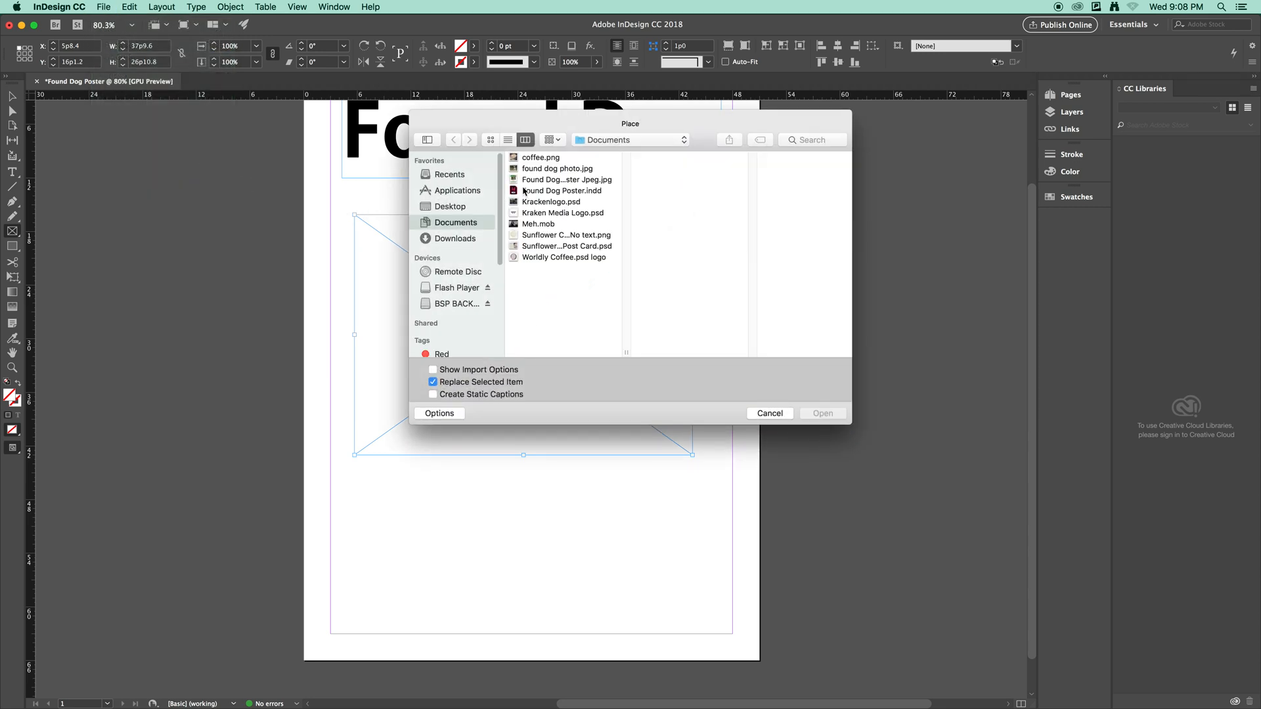
Place 'found dog photo.jpg' in the frame and fill the frame proportionally.
{"action": "left_click", "coordinate": [549, 169]}
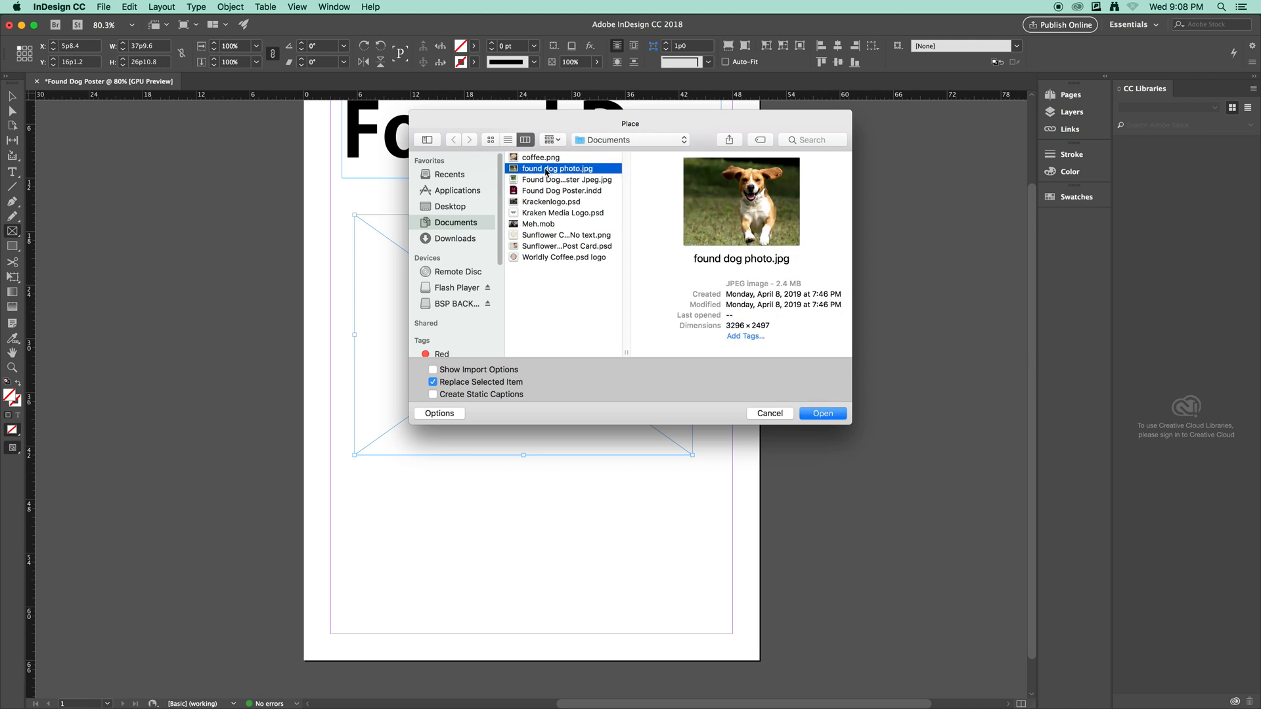
{"action": "left_click", "coordinate": [835, 418]}
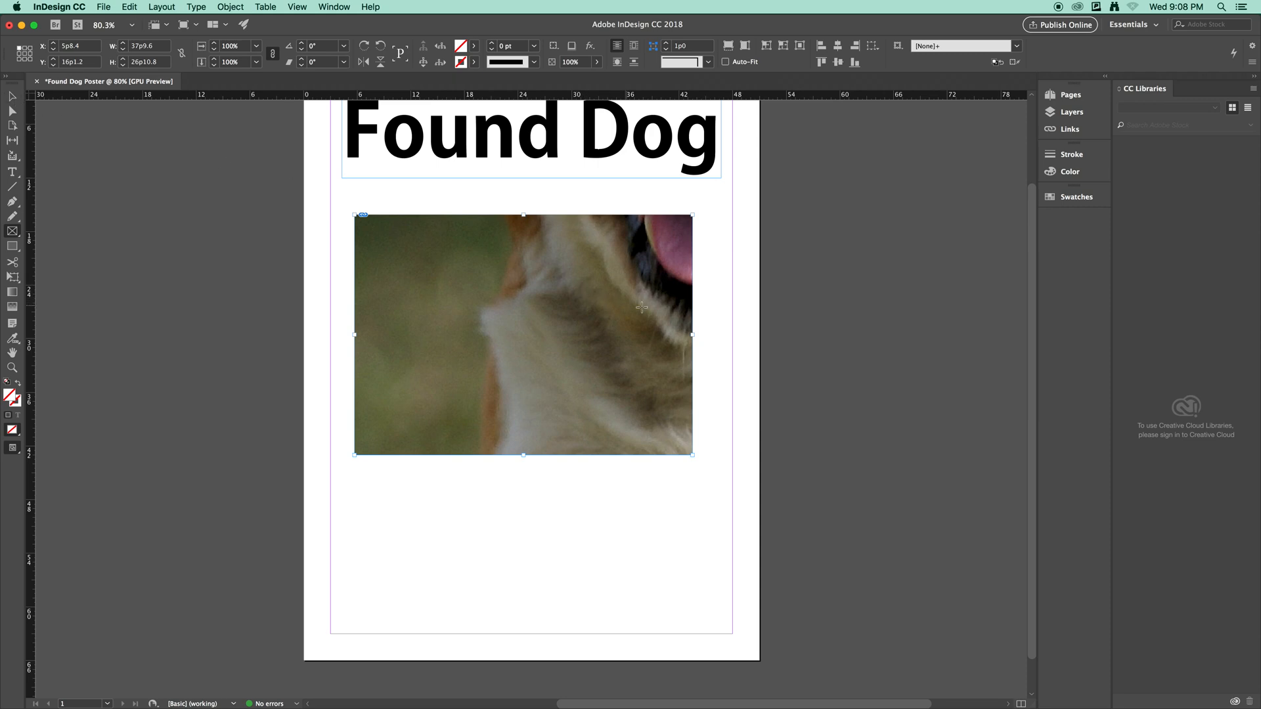
{"action": "left_click", "coordinate": [729, 47]}
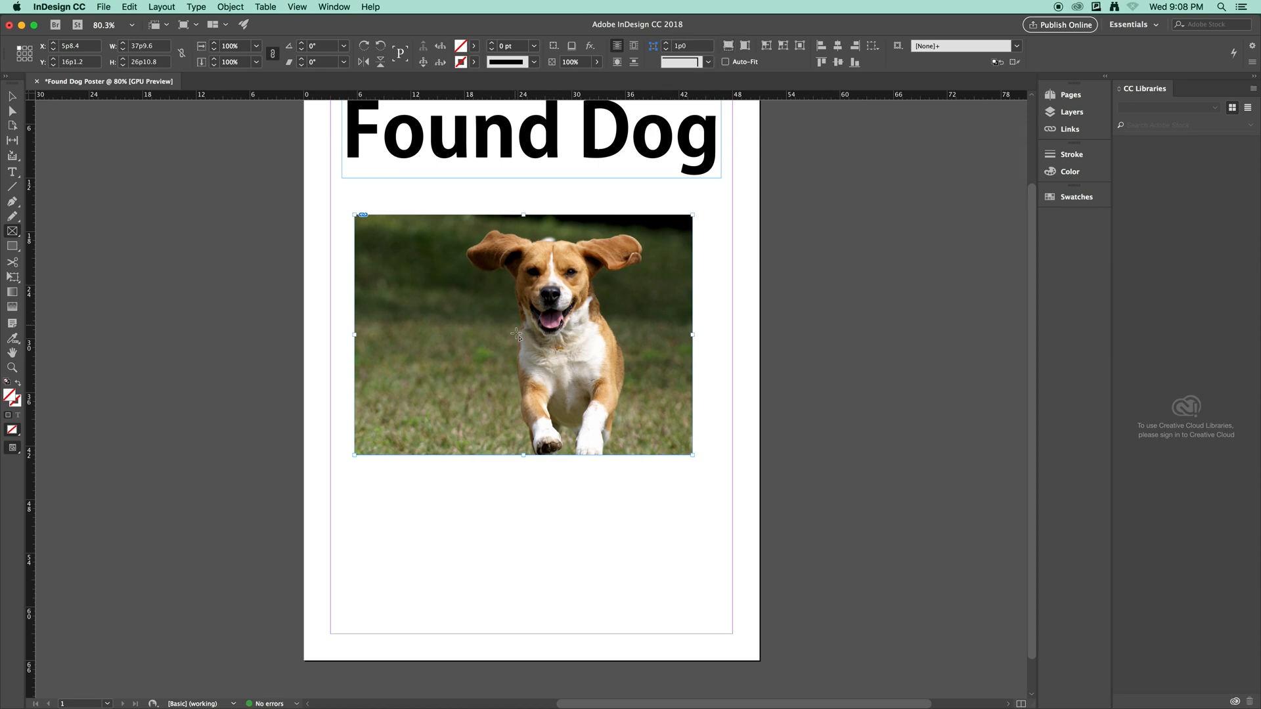
Add a text frame below the photo with a 24 pt Times New Roman Bold contact heading.
{"action": "left_click", "coordinate": [12, 173]}
{"action": "mouse_move", "coordinate": [345, 475]}
{"action": "left_mouse_down"}
{"action": "mouse_move", "coordinate": [645, 570]}
{"action": "mouse_move", "coordinate": [696, 596]}
{"action": "mouse_move", "coordinate": [713, 635]}
{"action": "left_mouse_up"}
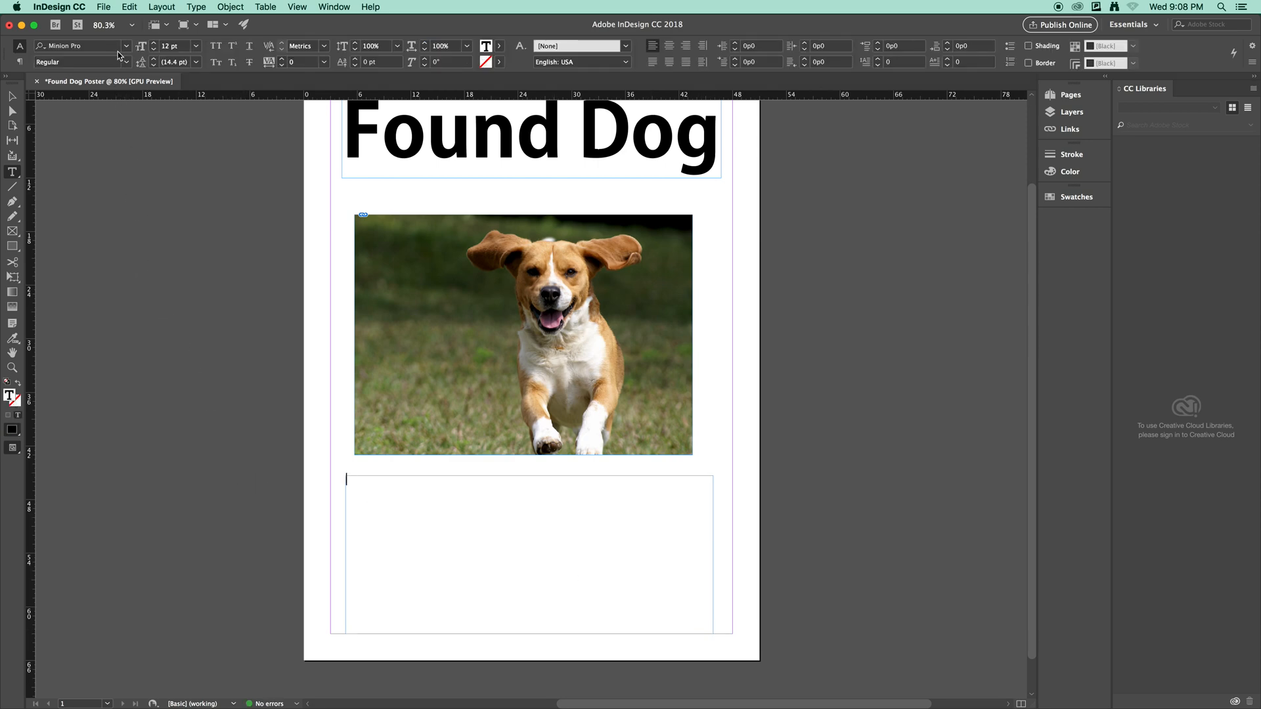
{"action": "left_click", "coordinate": [125, 47]}
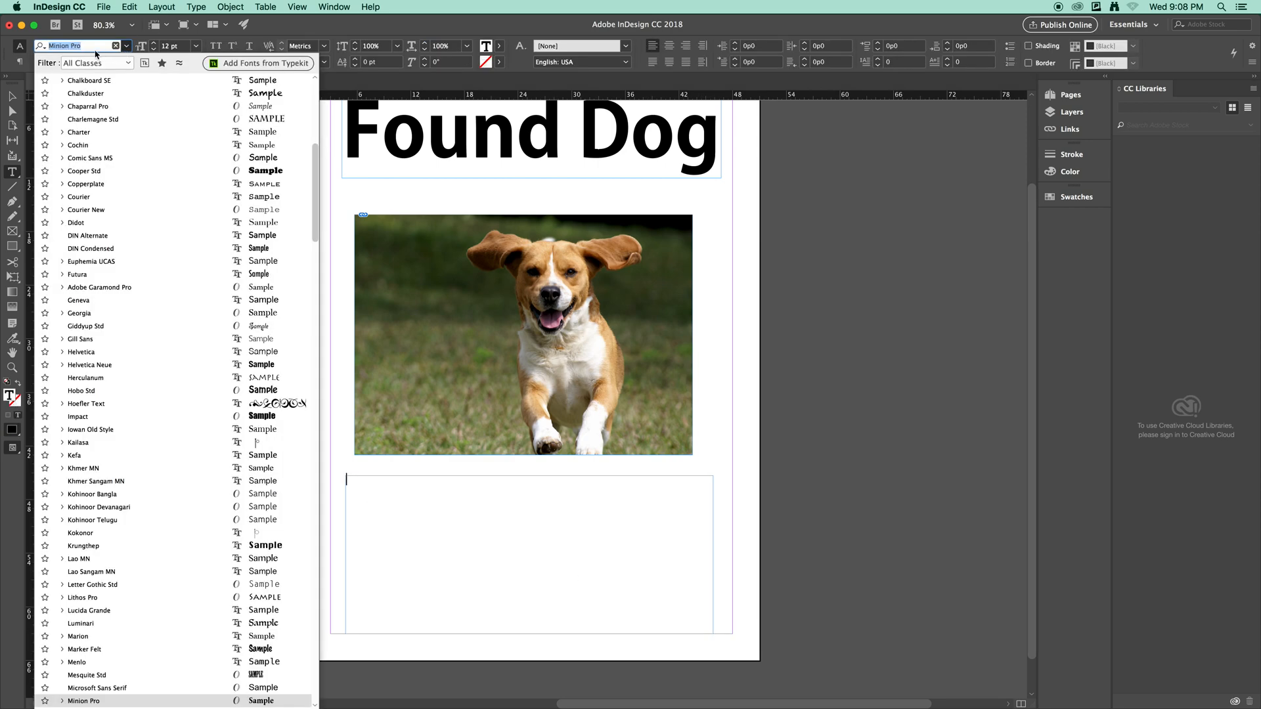
{"action": "type", "text": "Time"}
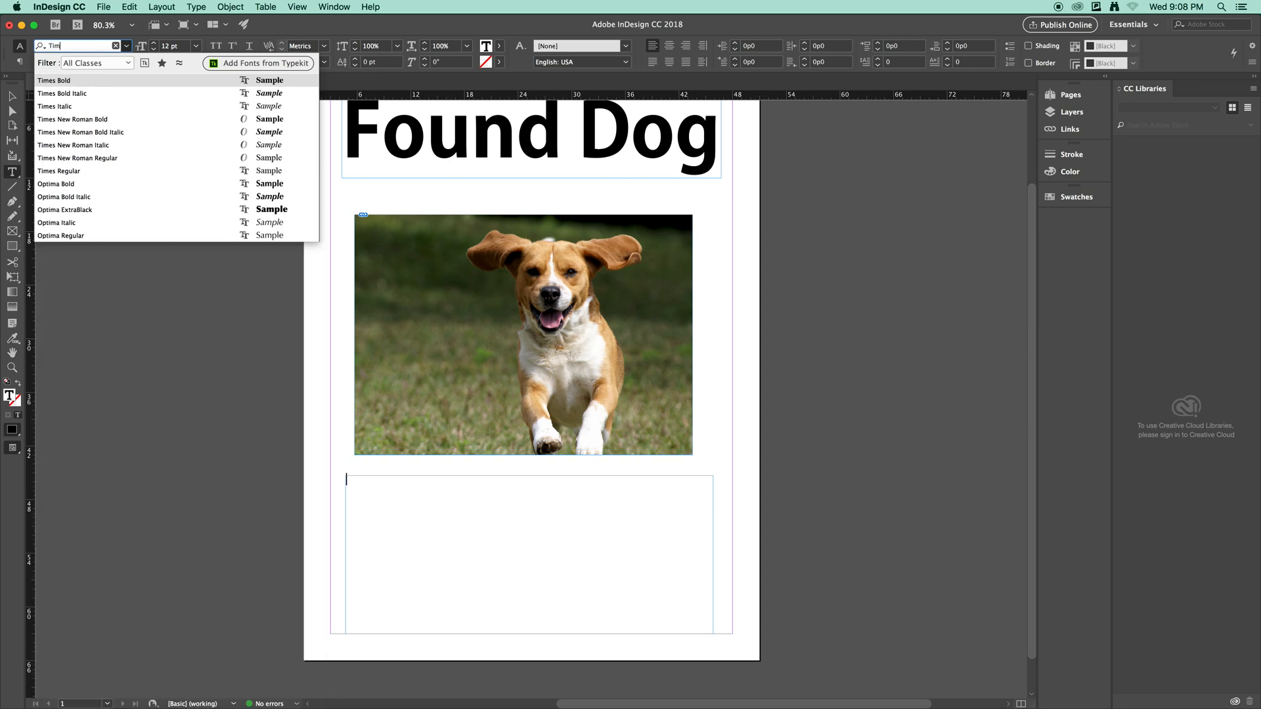
{"action": "left_click", "coordinate": [89, 122]}
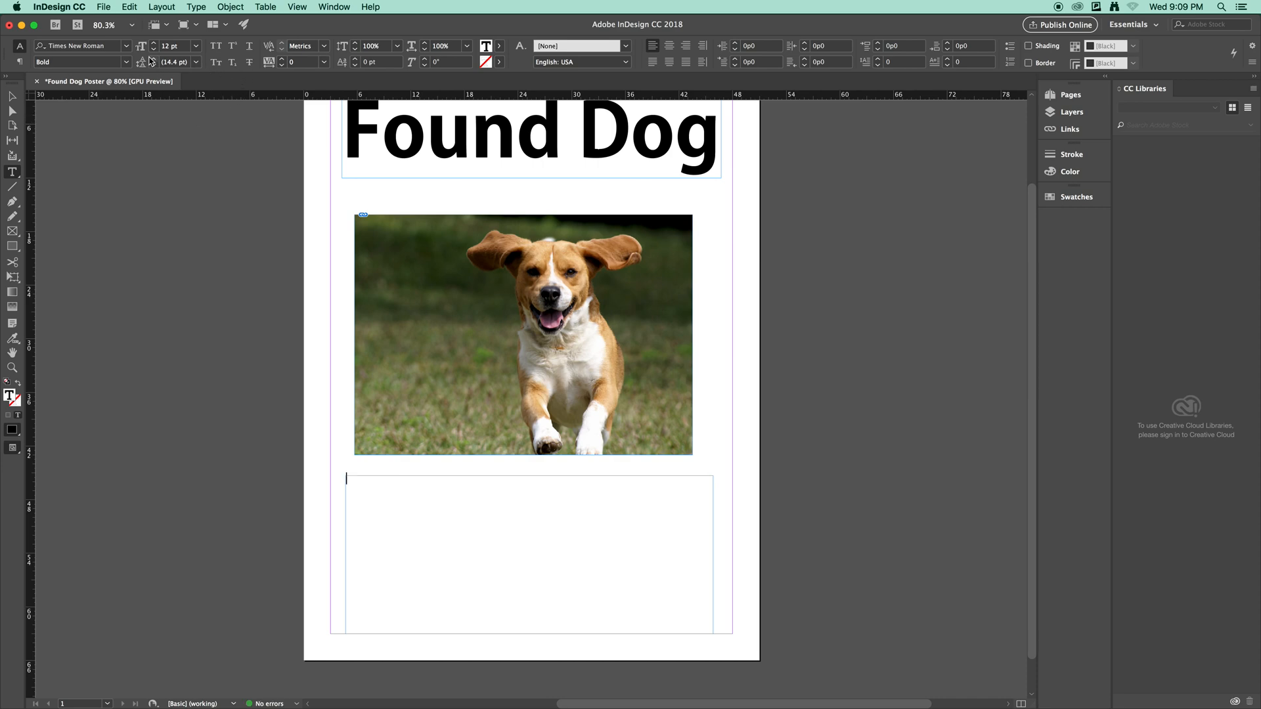
{"action": "left_click", "coordinate": [197, 47]}
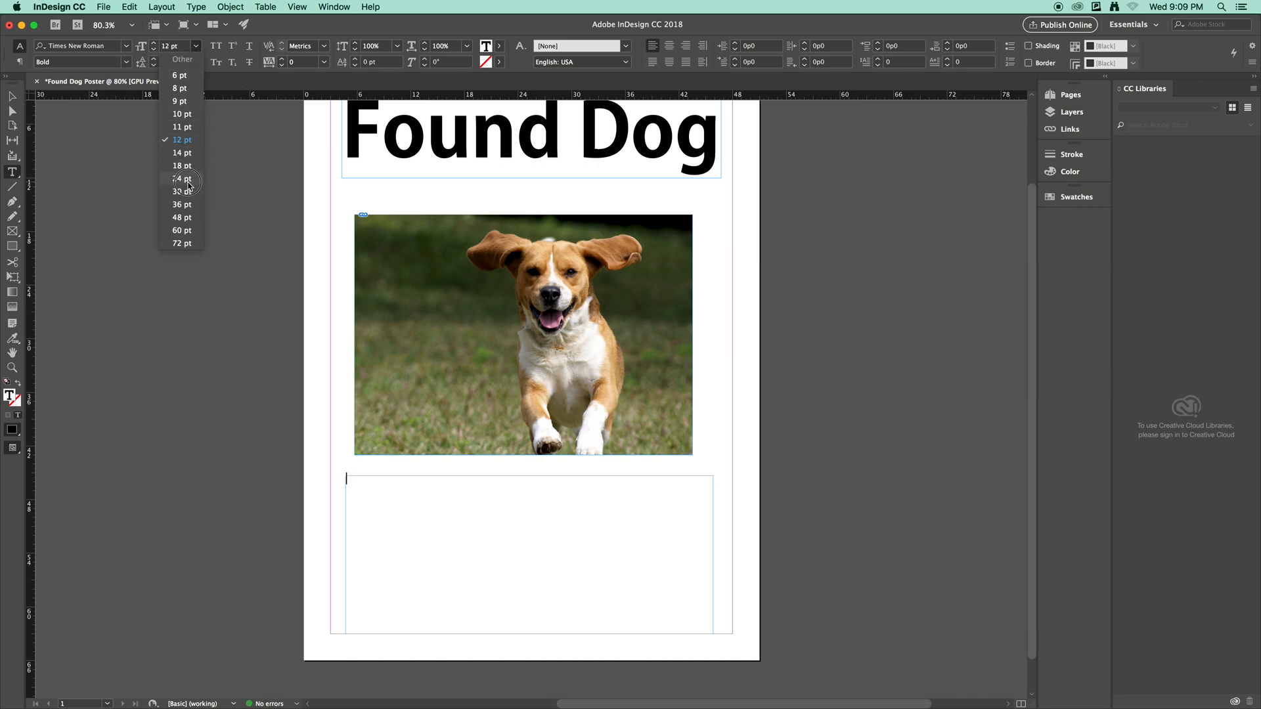
{"action": "left_click", "coordinate": [189, 182]}
{"action": "type", "text": "Cont"}
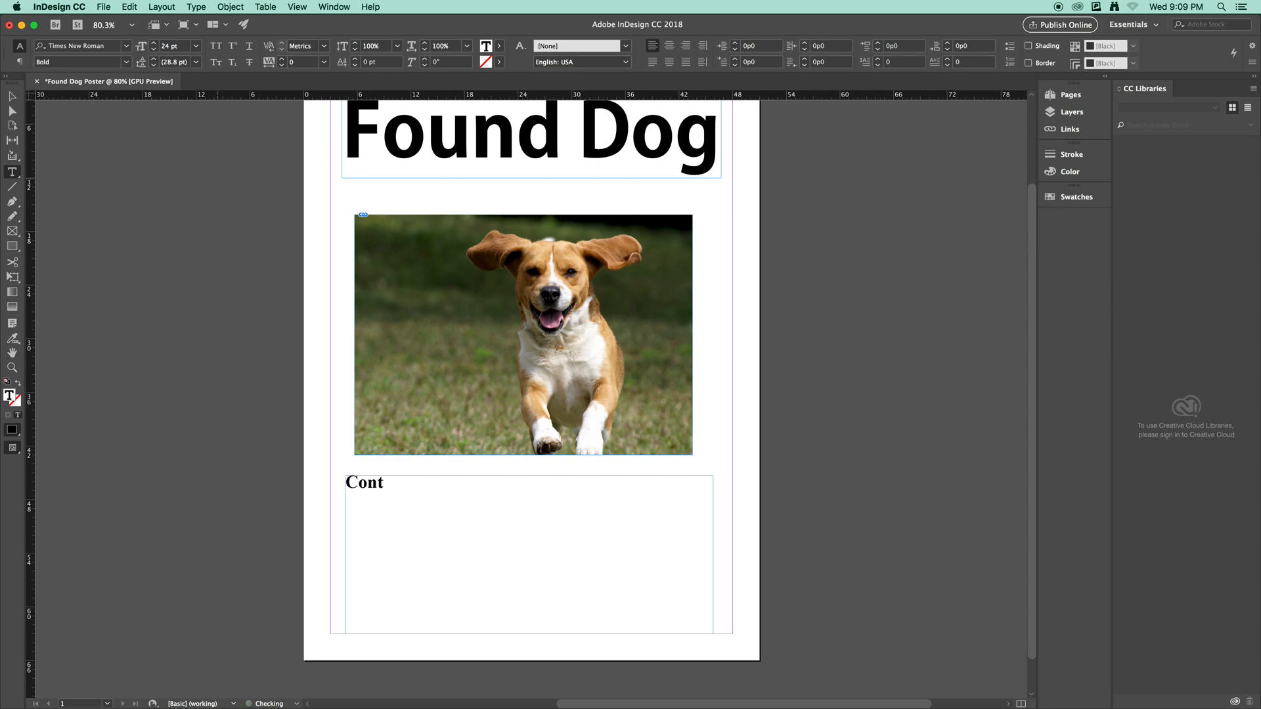
{"action": "type", "text": "act Susan Here:"}
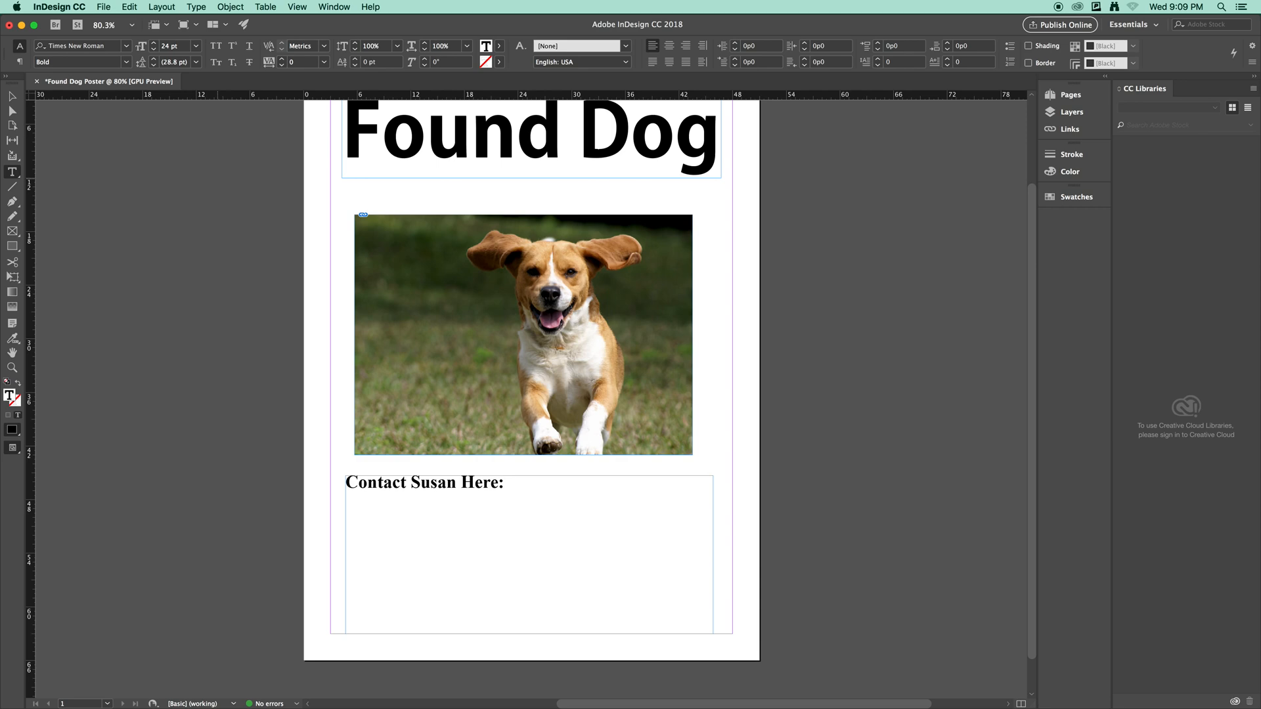
{"action": "left_click_drag", "start_coordinate": [515, 484], "coordinate": [339, 484]}
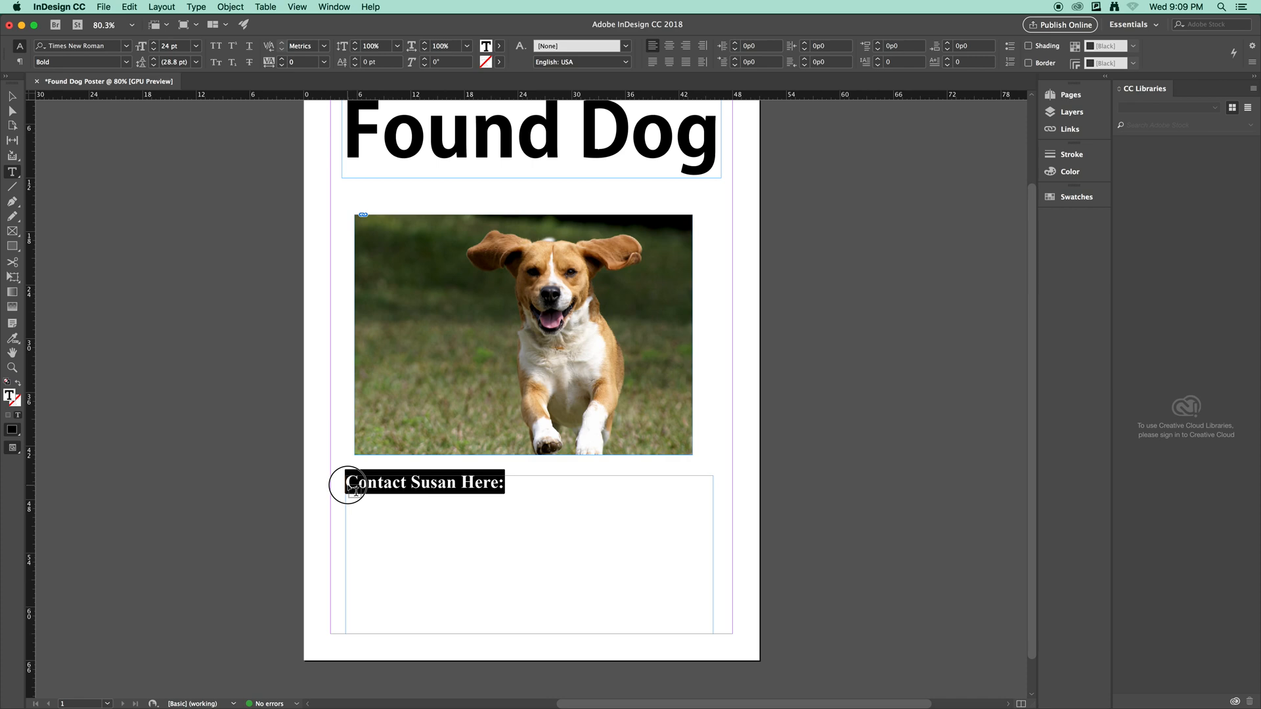
Centre the contact heading and start a new line beneath it.
{"action": "left_click", "coordinate": [669, 47]}
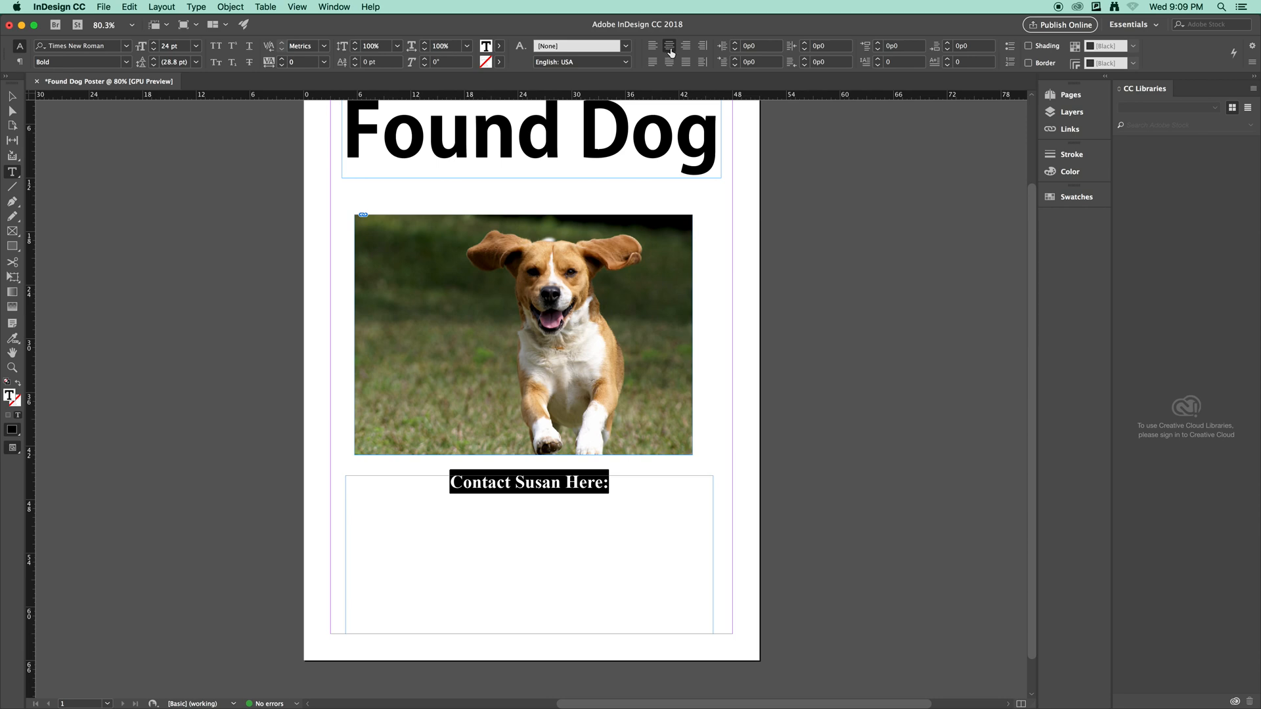
{"action": "left_click", "coordinate": [609, 483]}
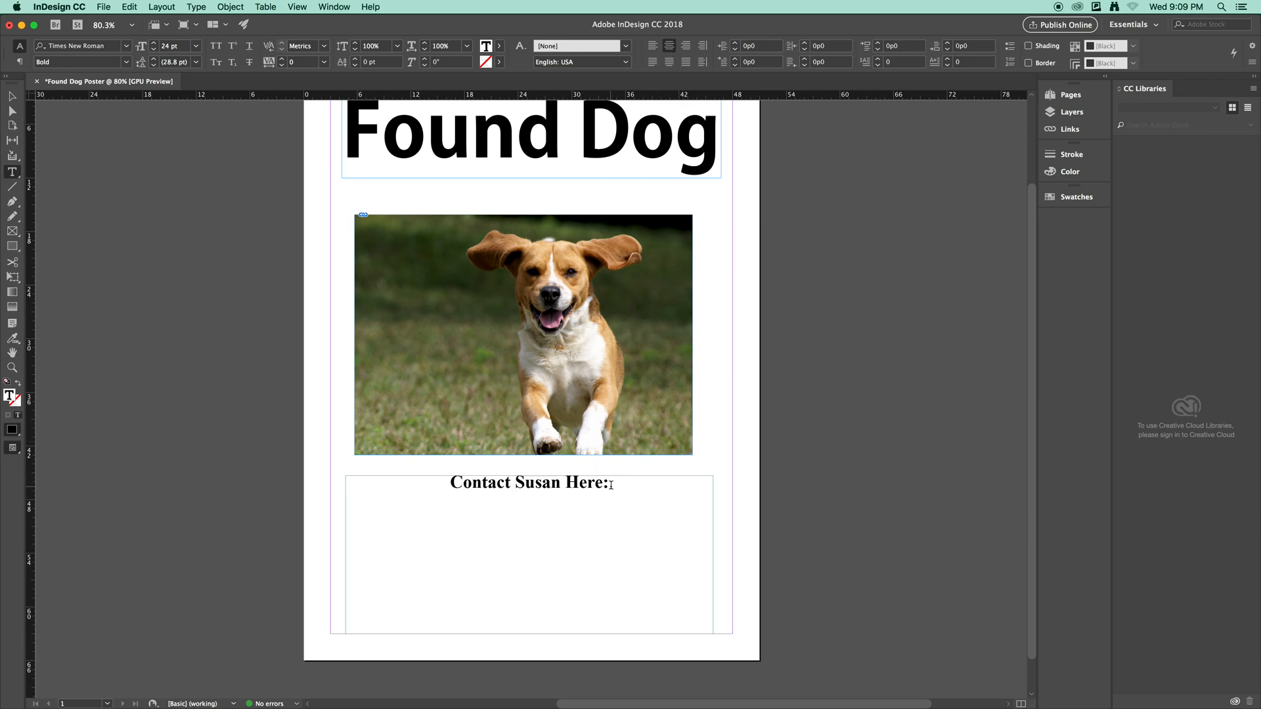
{"action": "key", "text": "Return"}
Type a Regular 18 pt 'Cell:' line with the owner's phone number.
{"action": "left_click", "coordinate": [125, 62]}
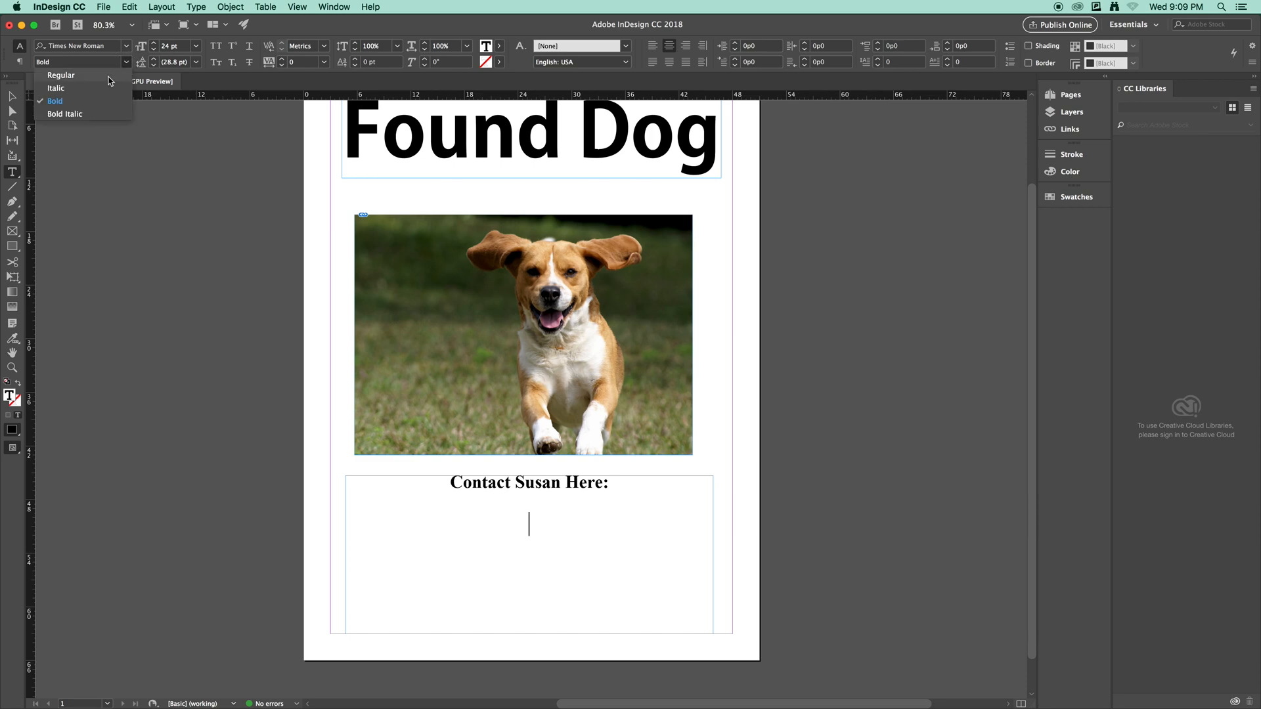
{"action": "left_click", "coordinate": [109, 75]}
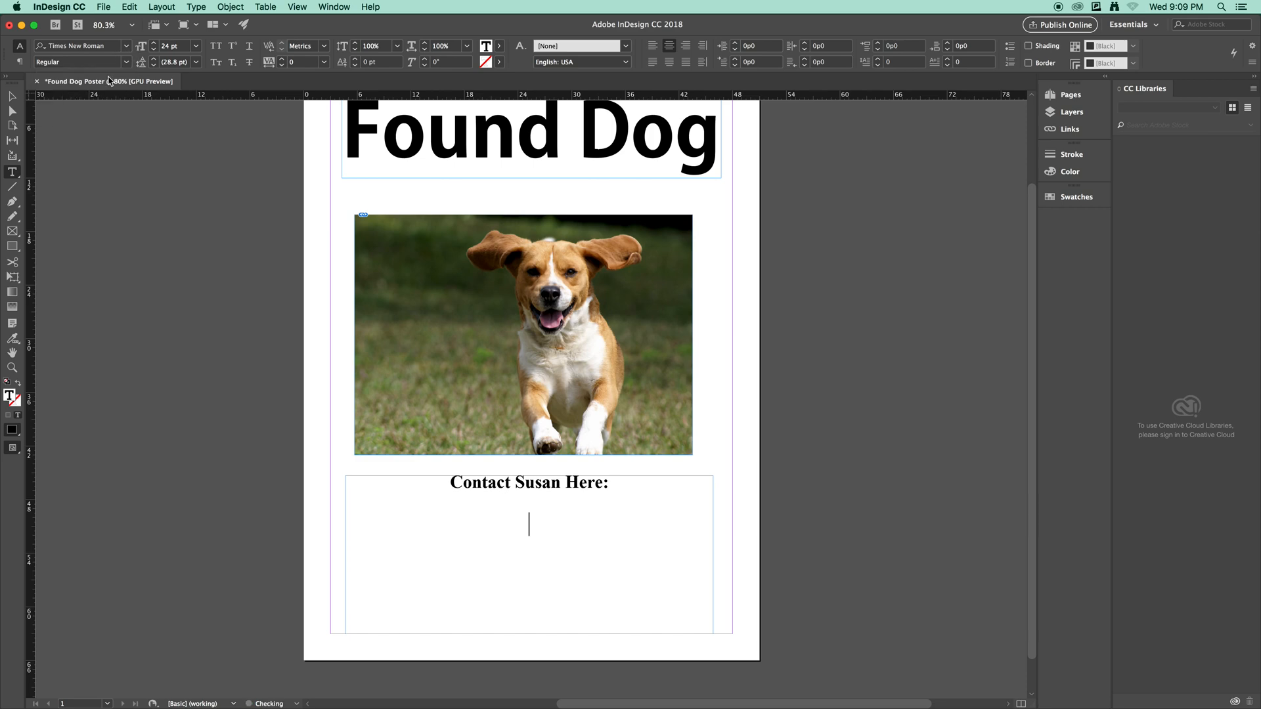
{"action": "left_click", "coordinate": [195, 46]}
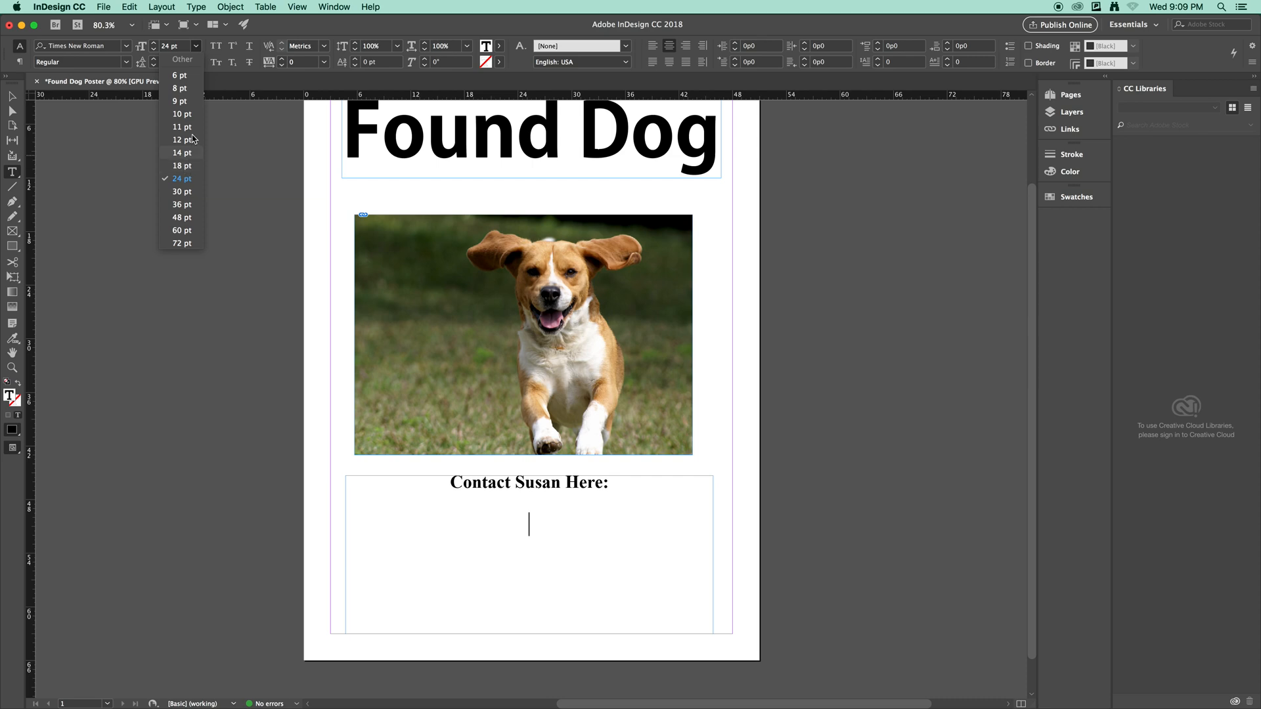
{"action": "left_click", "coordinate": [182, 166]}
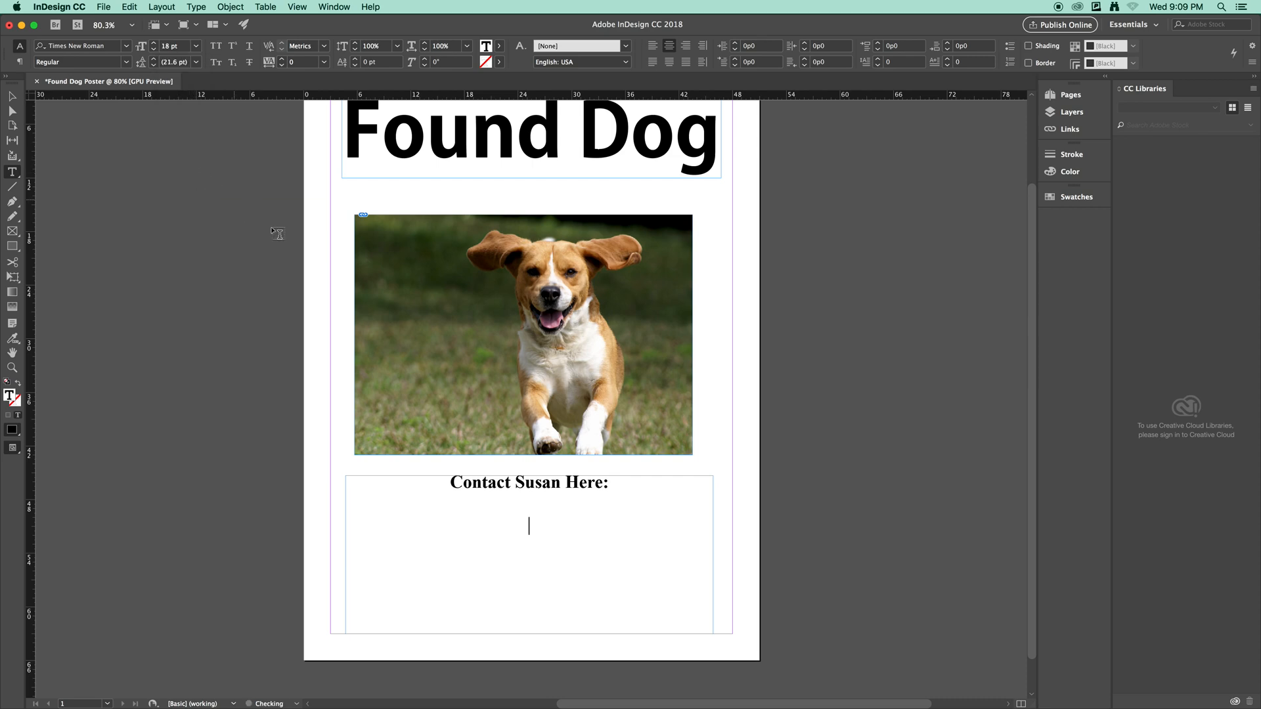
{"action": "type", "text": "Cell: 610-555=0987"}
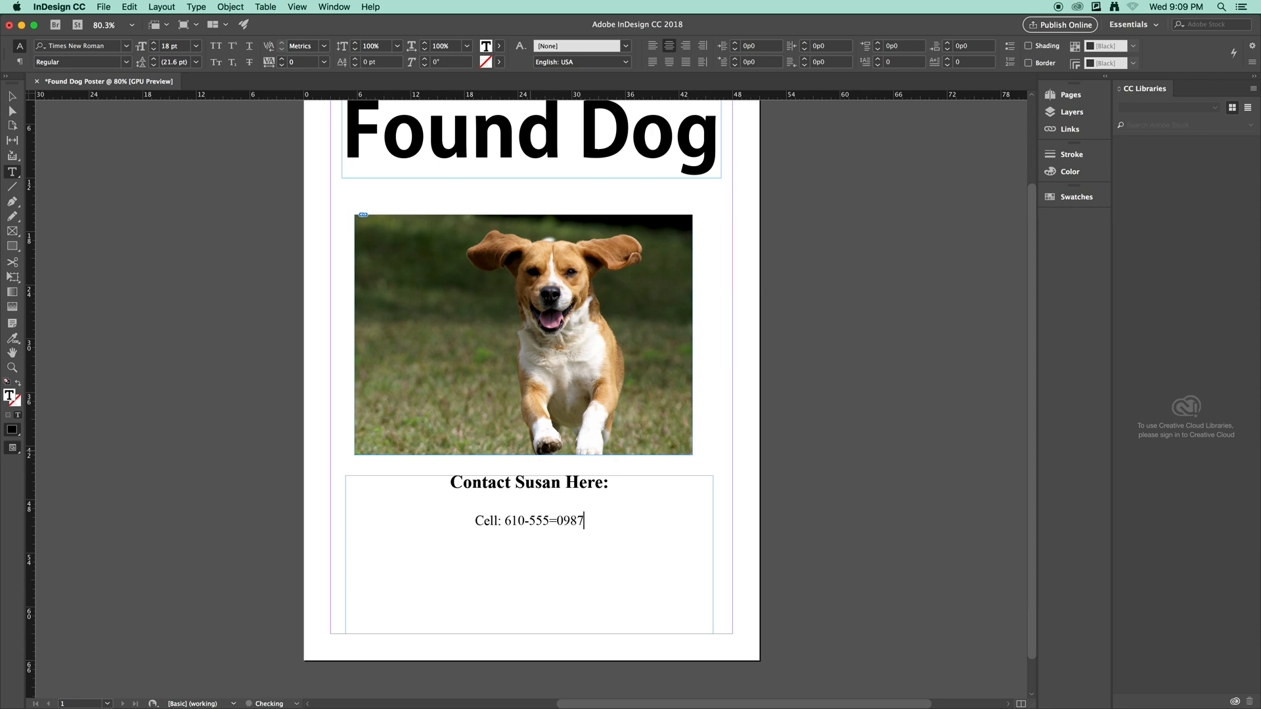
Fix the phone number's ending, add an 'Email:' line with the owner's address, and two blank lines.
{"action": "key", "text": "BackSpace"}
{"action": "key", "text": "BackSpace"}
{"action": "key", "text": "BackSpace"}
{"action": "key", "text": "BackSpace"}
{"action": "key", "text": "BackSpace"}
{"action": "type", "text": "-0987"}
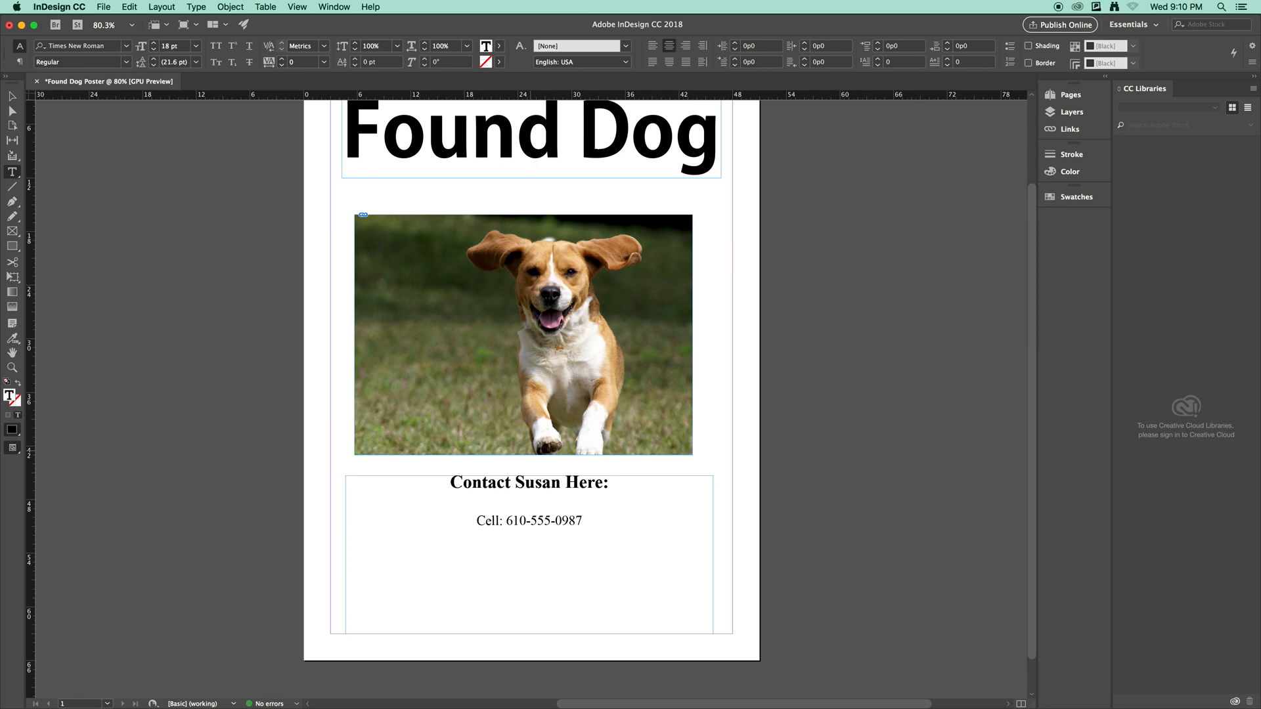
{"action": "key", "text": "Return"}
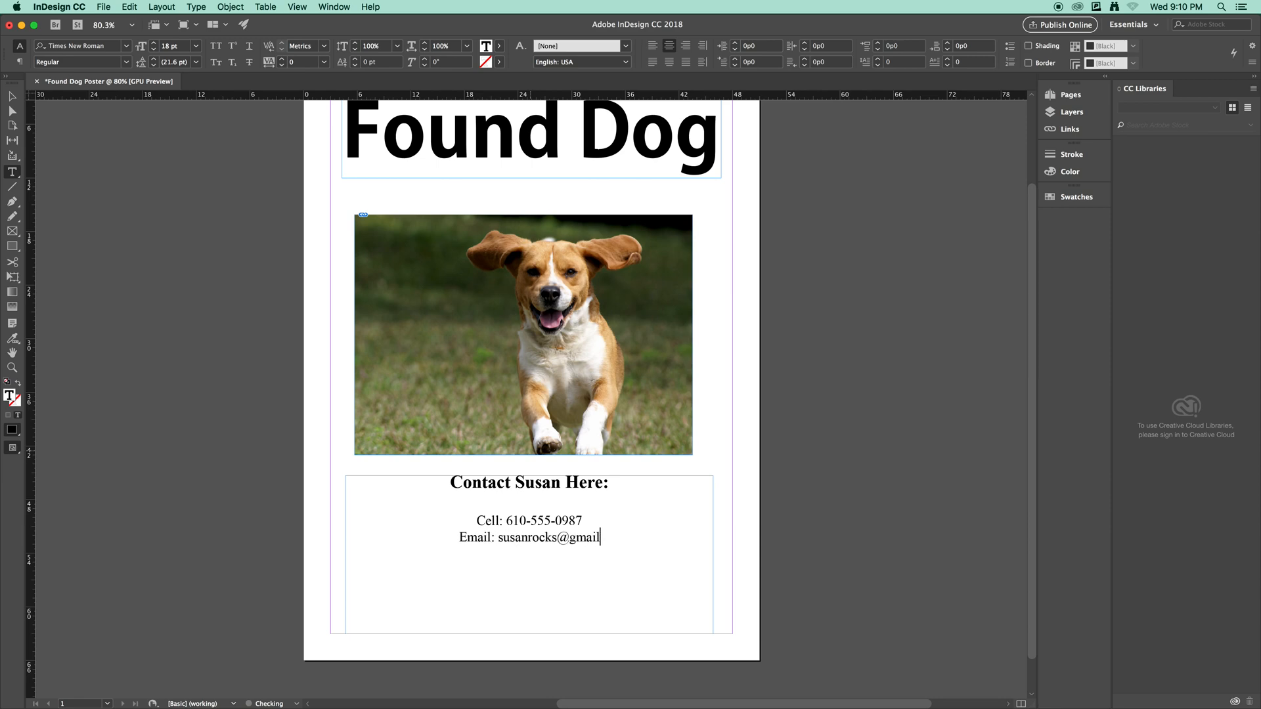
{"action": "key", "text": "Return"}
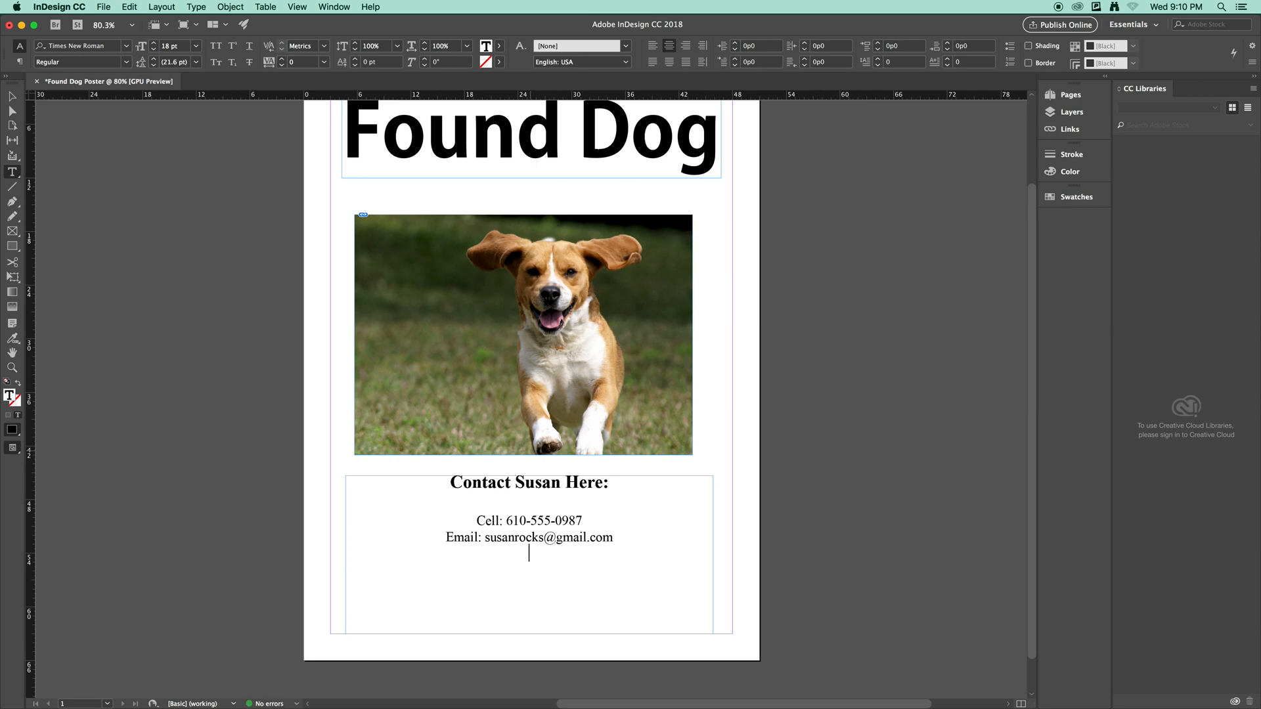
{"action": "key", "text": "Return"}
Type 'COME GET YOUR DOG!' in 37 pt Adobe Gothic Std at the bottom of the contact box.
{"action": "left_click", "coordinate": [128, 45]}
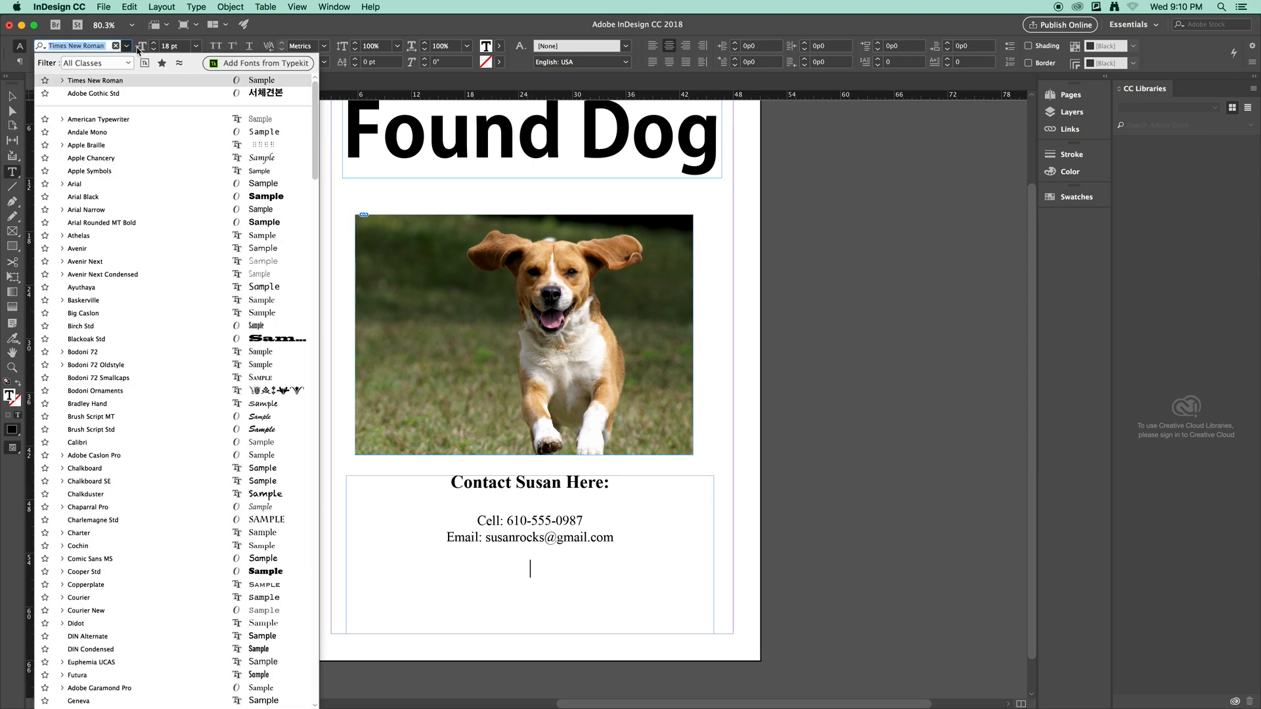
{"action": "left_click", "coordinate": [85, 94]}
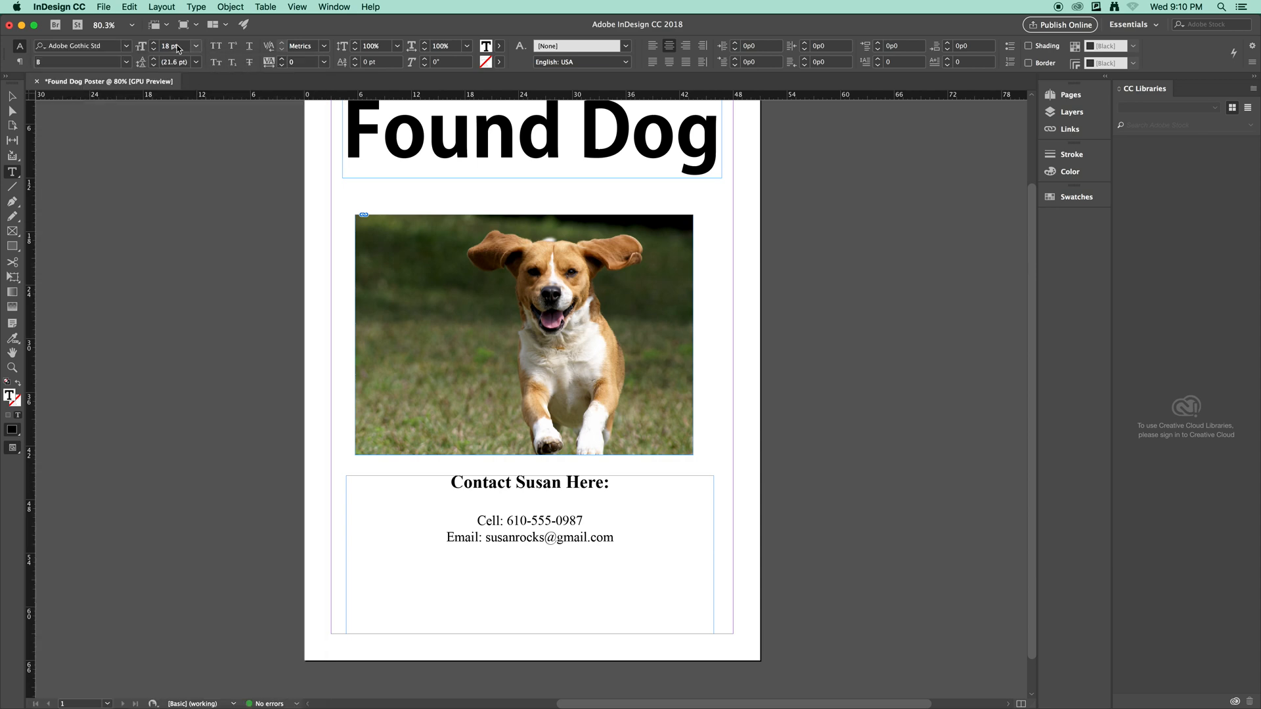
{"action": "left_click", "coordinate": [170, 46]}
{"action": "left_click_drag", "start_coordinate": [170, 46], "coordinate": [162, 50]}
{"action": "type", "text": "37"}
{"action": "key", "text": "Return"}
{"action": "type", "text": "COME GET YOUR DOG"}
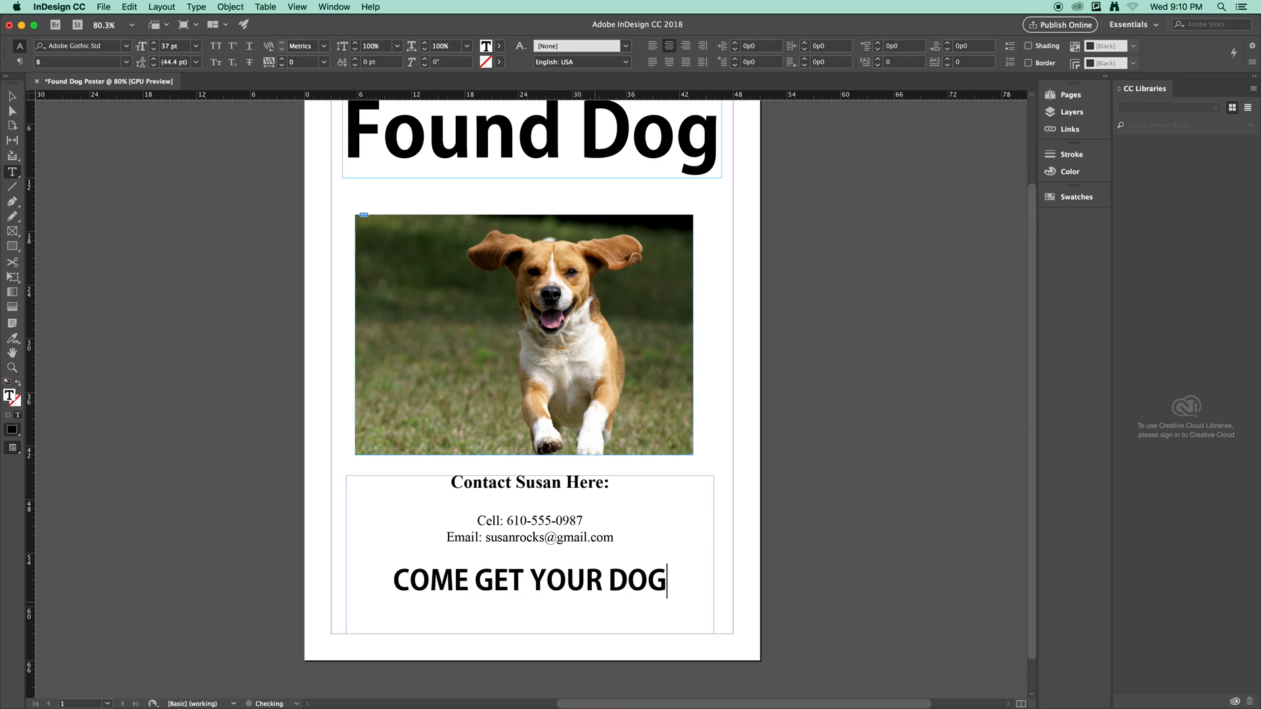
{"action": "type", "text": "!"}
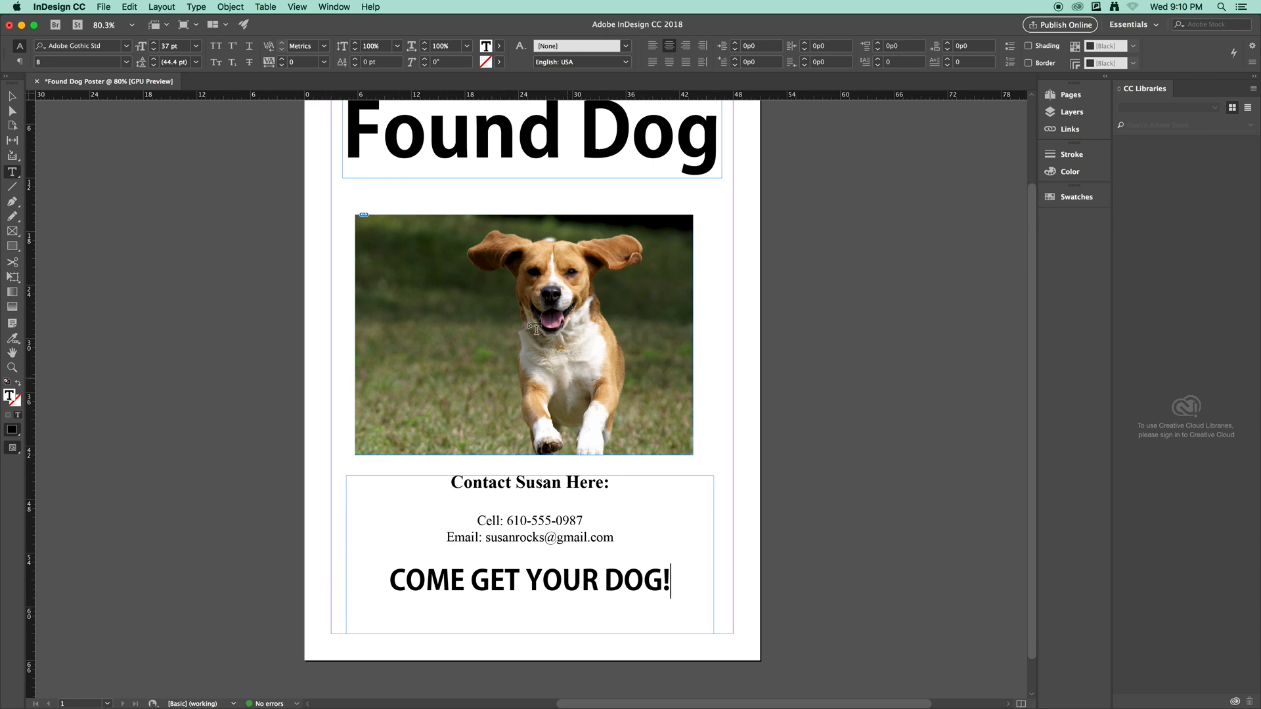
{"action": "scroll", "coordinate": [569, 308], "scroll_direction": "down", "scroll_amount": 1}
{"action": "scroll", "coordinate": [569, 308], "scroll_direction": "up", "scroll_amount": 1}
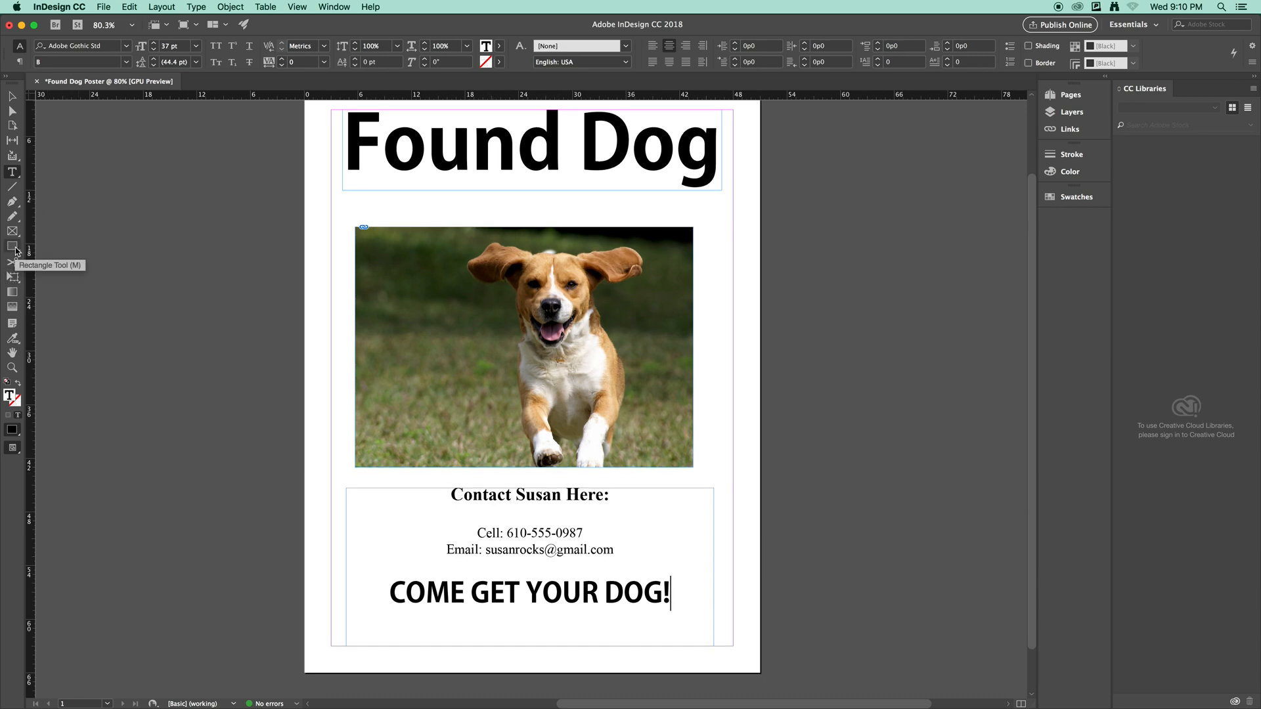
{"action": "left_click", "coordinate": [14, 248]}
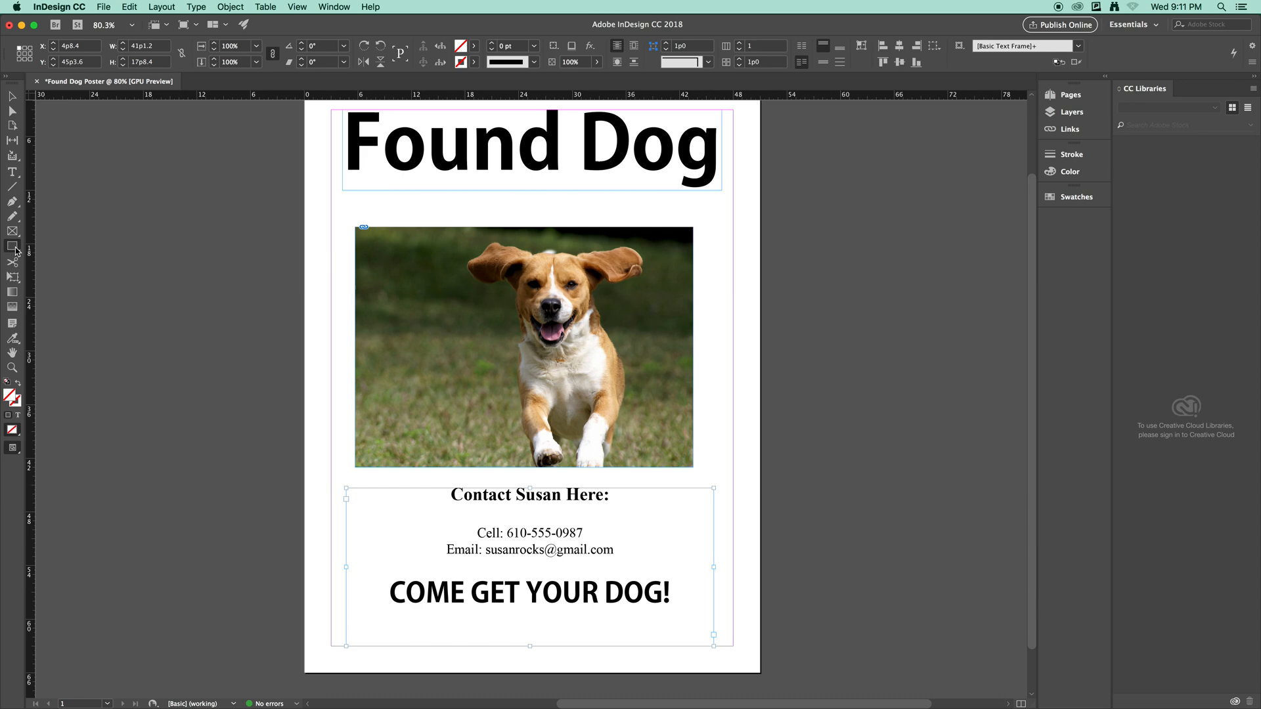
Draw a rectangle spanning the top of the page over the headline.
{"action": "scroll", "coordinate": [221, 275], "scroll_direction": "down", "scroll_amount": 1}
{"action": "scroll", "coordinate": [254, 247], "scroll_direction": "up", "scroll_amount": 3}
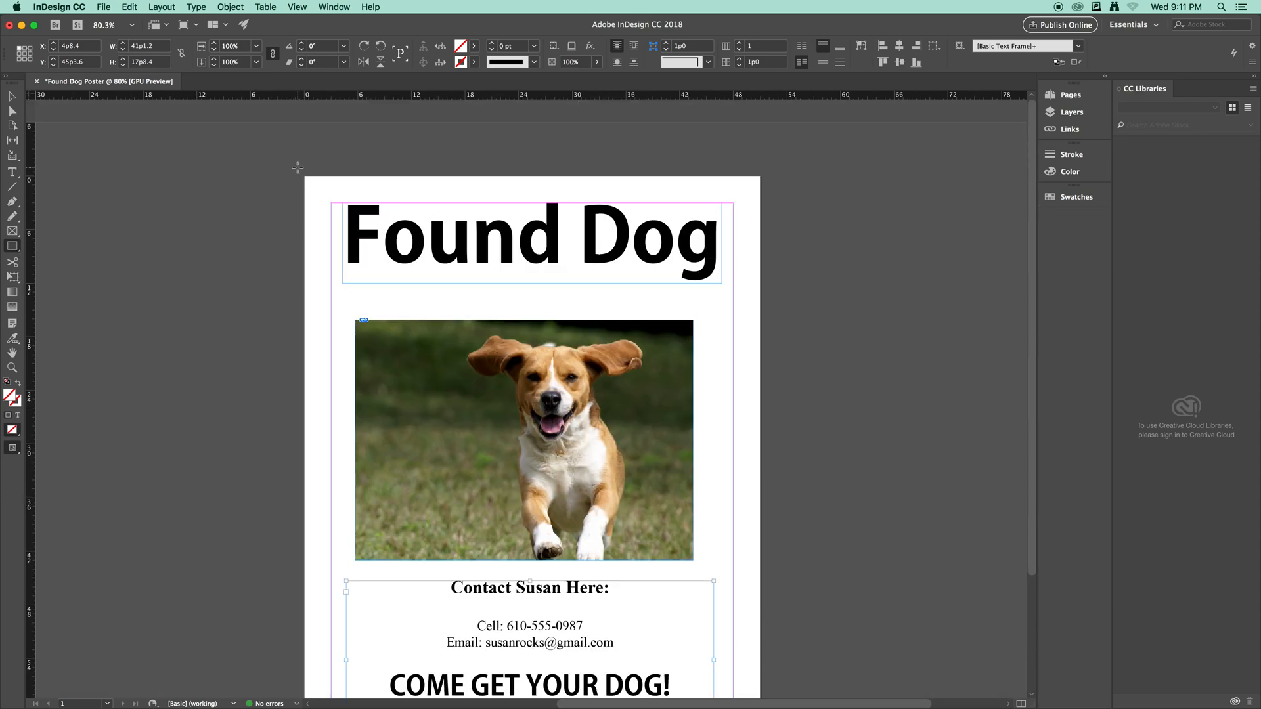
{"action": "left_click_drag", "start_coordinate": [295, 165], "coordinate": [765, 295]}
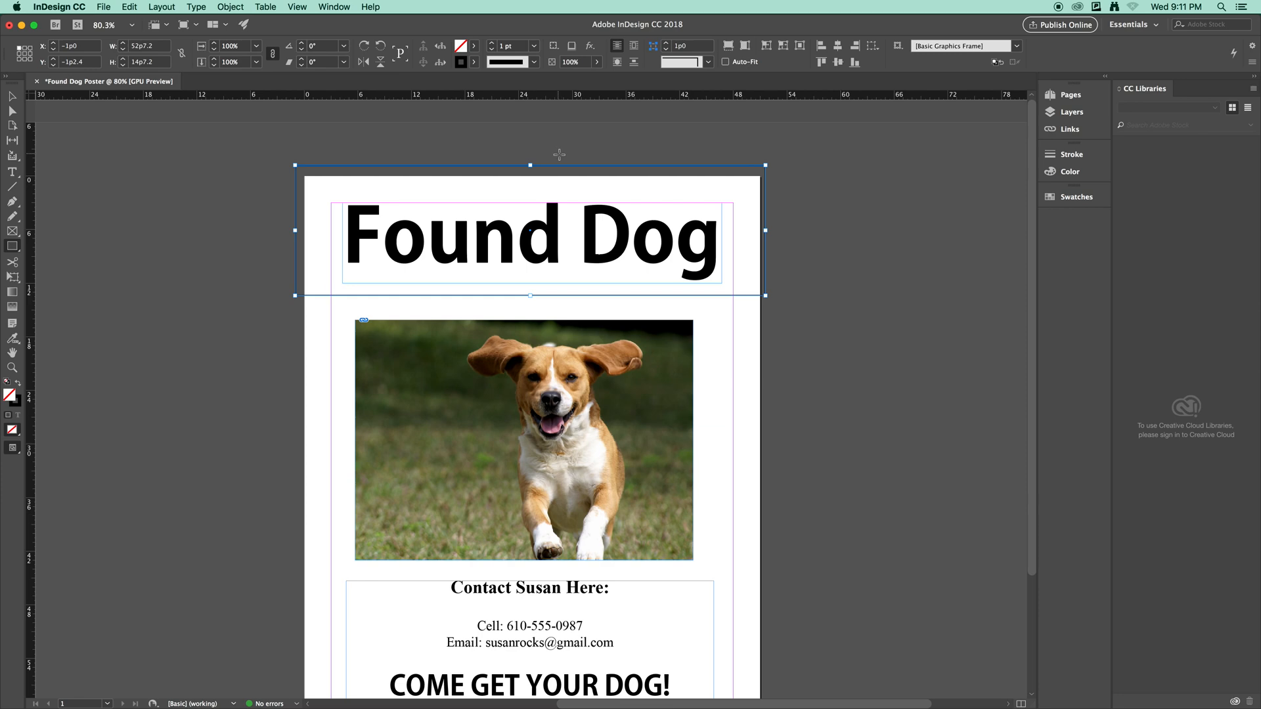
Fill the rectangle with the C=75 M=5 Y=100 K=0 green swatch and send it to the back.
{"action": "left_click", "coordinate": [475, 46]}
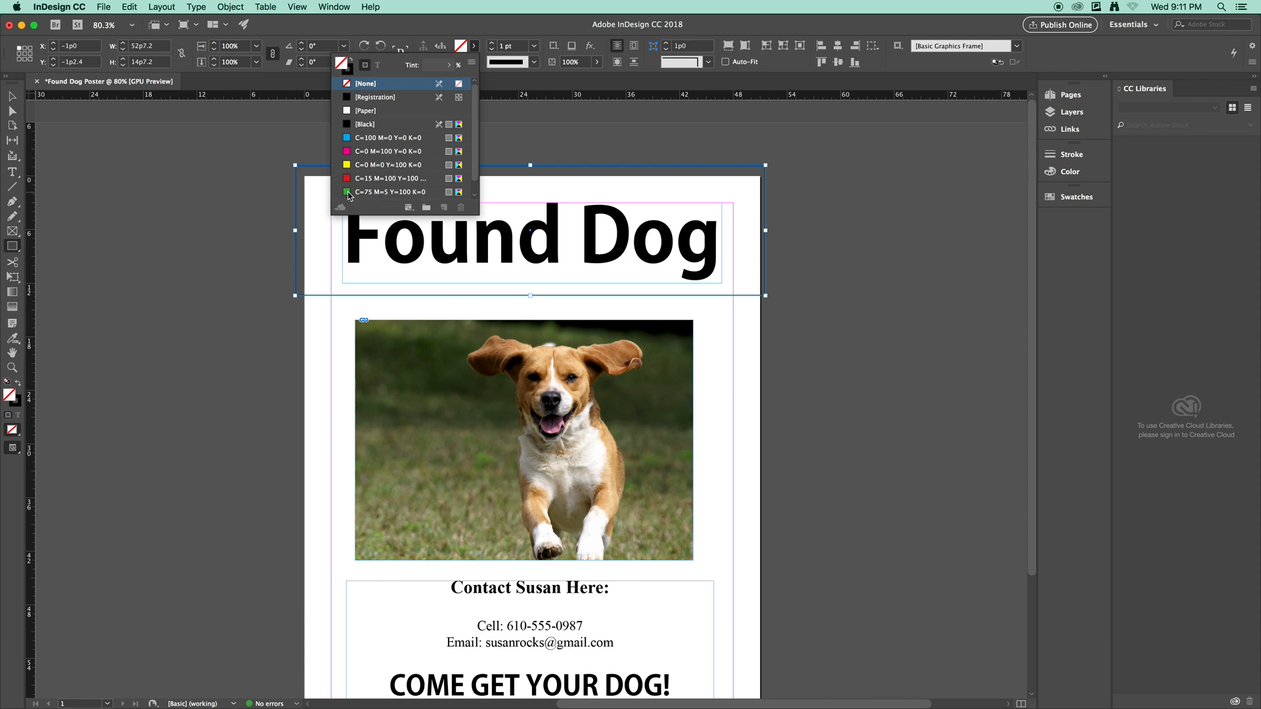
{"action": "left_click", "coordinate": [348, 193]}
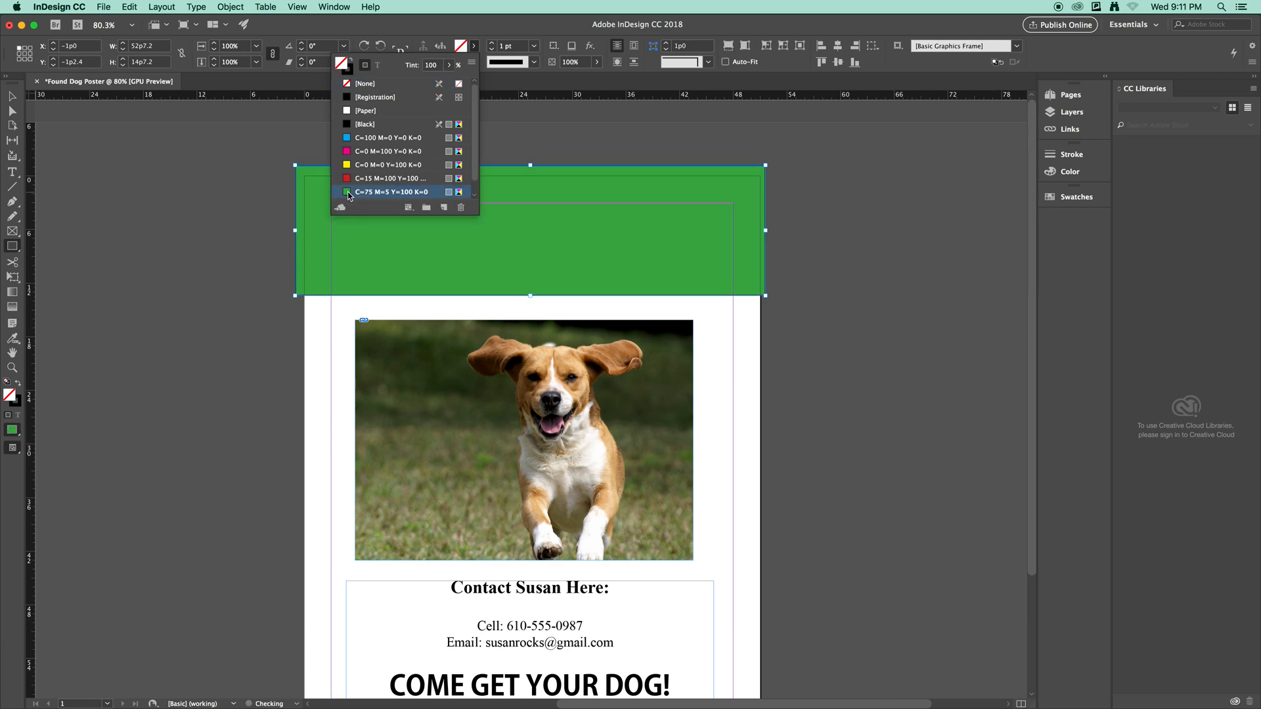
{"action": "left_click", "coordinate": [474, 47]}
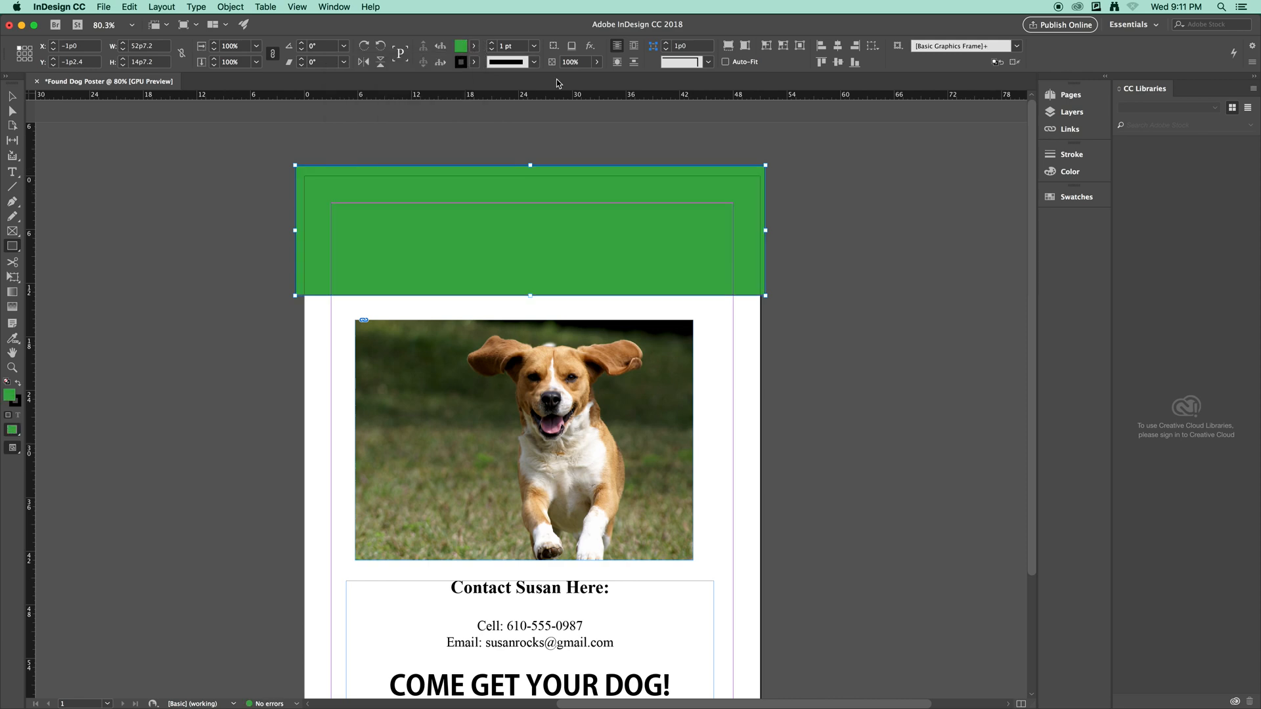
{"action": "right_click", "coordinate": [738, 193]}
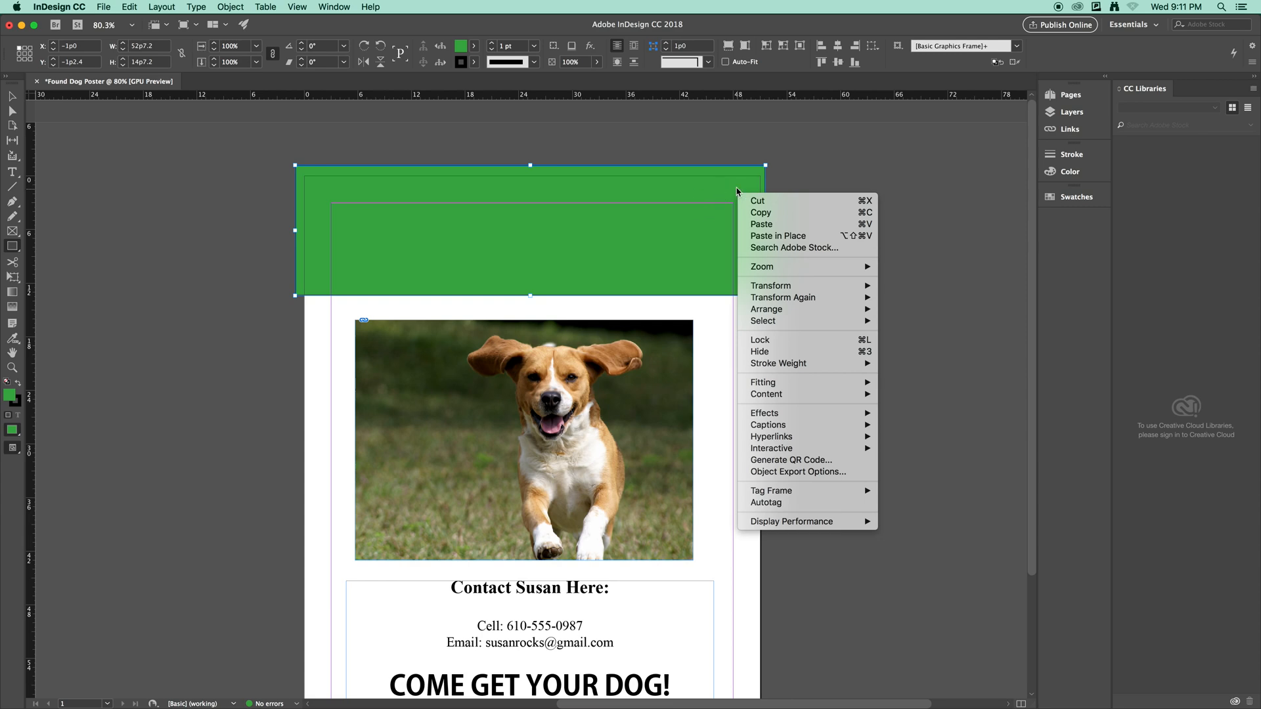
{"action": "mouse_move", "coordinate": [808, 309]}
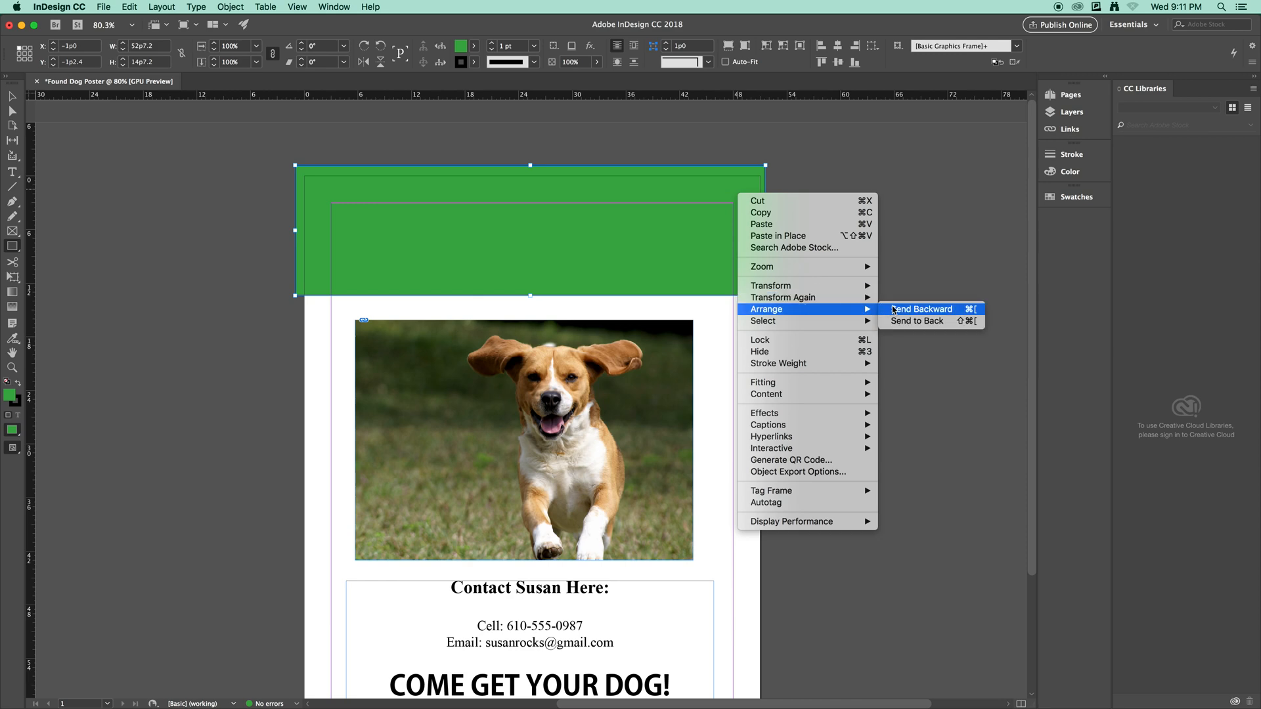
{"action": "left_click", "coordinate": [899, 321]}
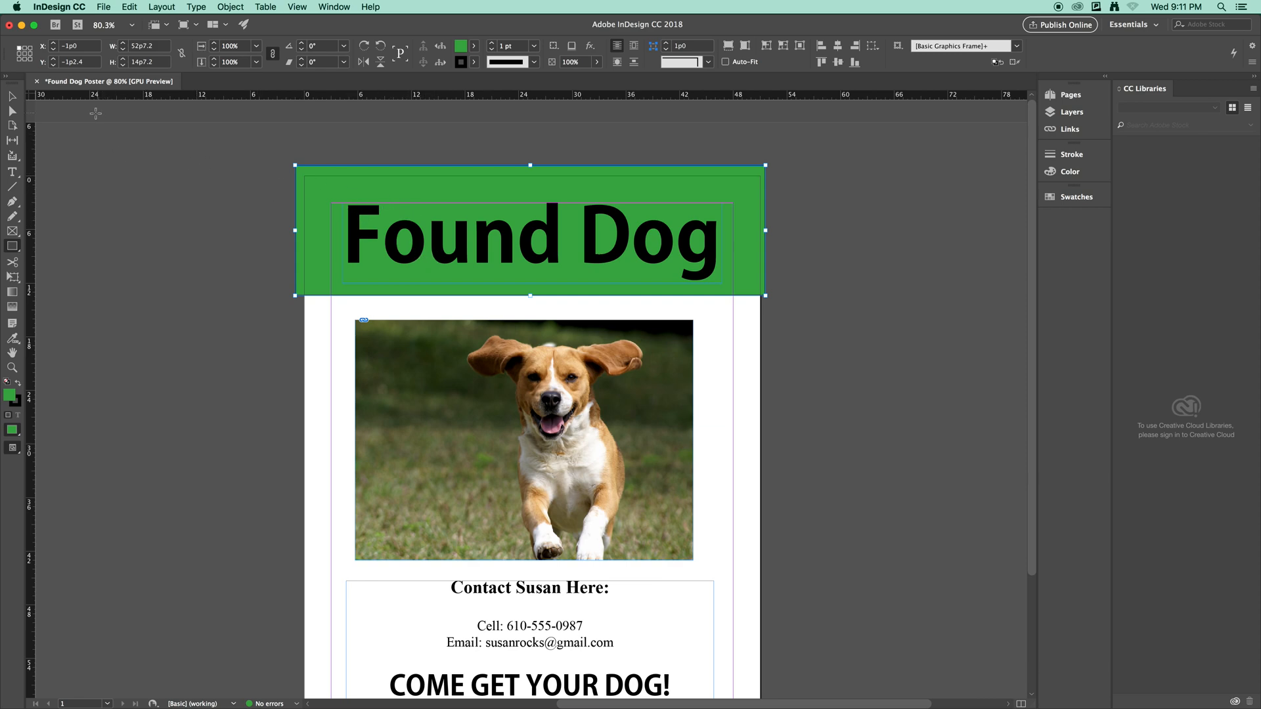
Nudge the green header banner slightly into place with the Selection tool.
{"action": "left_click", "coordinate": [13, 97]}
{"action": "mouse_move", "coordinate": [738, 193]}
{"action": "left_mouse_down"}
{"action": "mouse_move", "coordinate": [738, 206]}
{"action": "mouse_move", "coordinate": [734, 194]}
{"action": "left_mouse_up"}
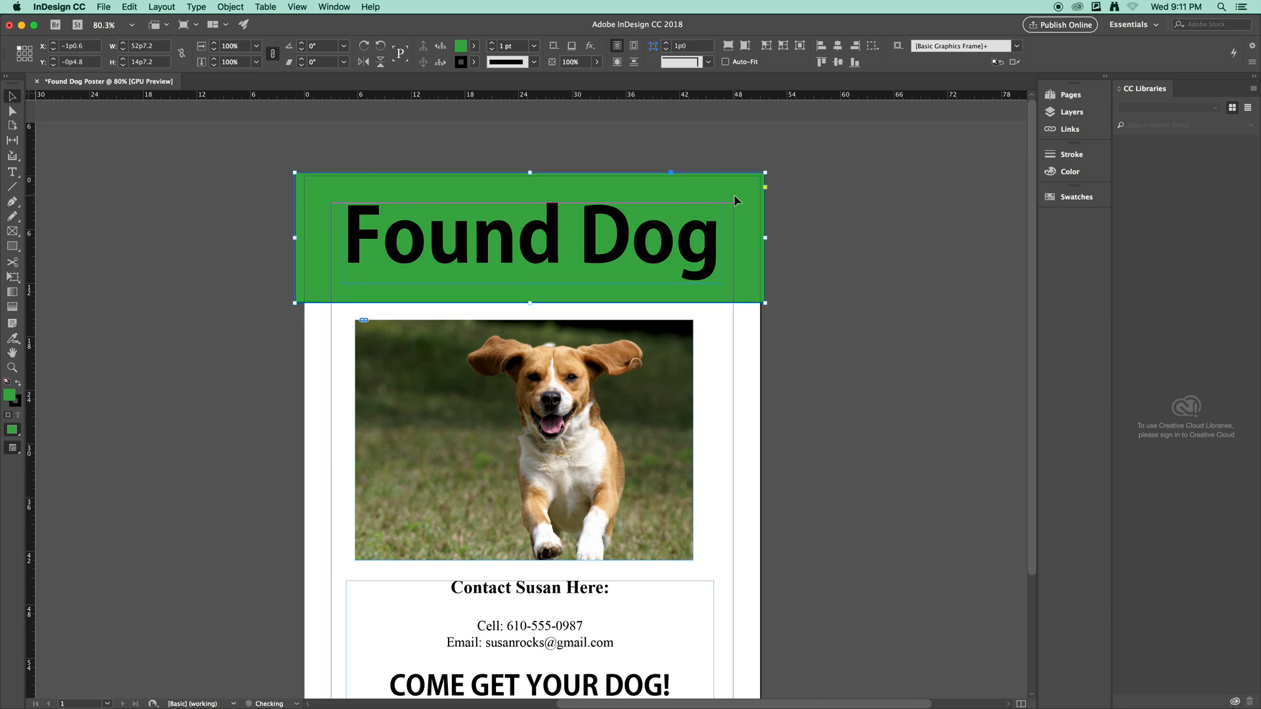
{"action": "left_click", "coordinate": [846, 223]}
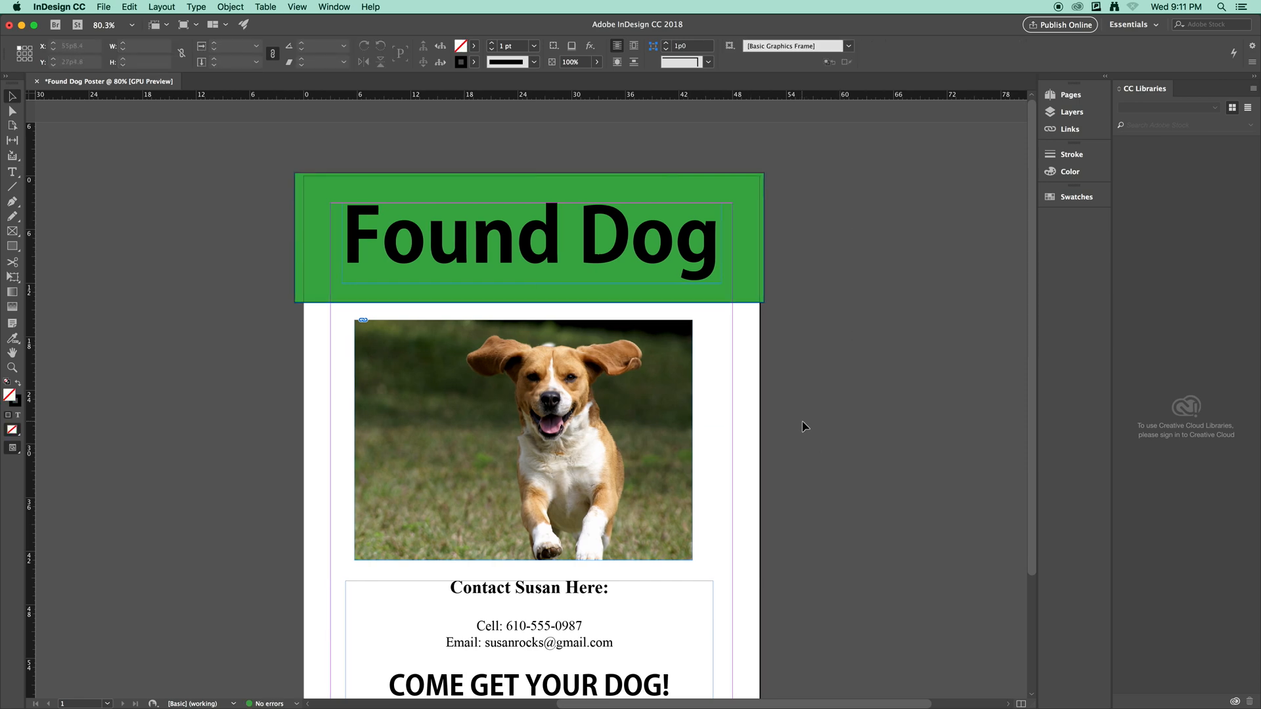
Shift the dog photo frame a little to the right.
{"action": "scroll", "coordinate": [804, 427], "scroll_direction": "down", "scroll_amount": 1}
{"action": "scroll", "coordinate": [804, 427], "scroll_direction": "down", "scroll_amount": 2}
{"action": "left_click_drag", "start_coordinate": [656, 271], "coordinate": [665, 272]}
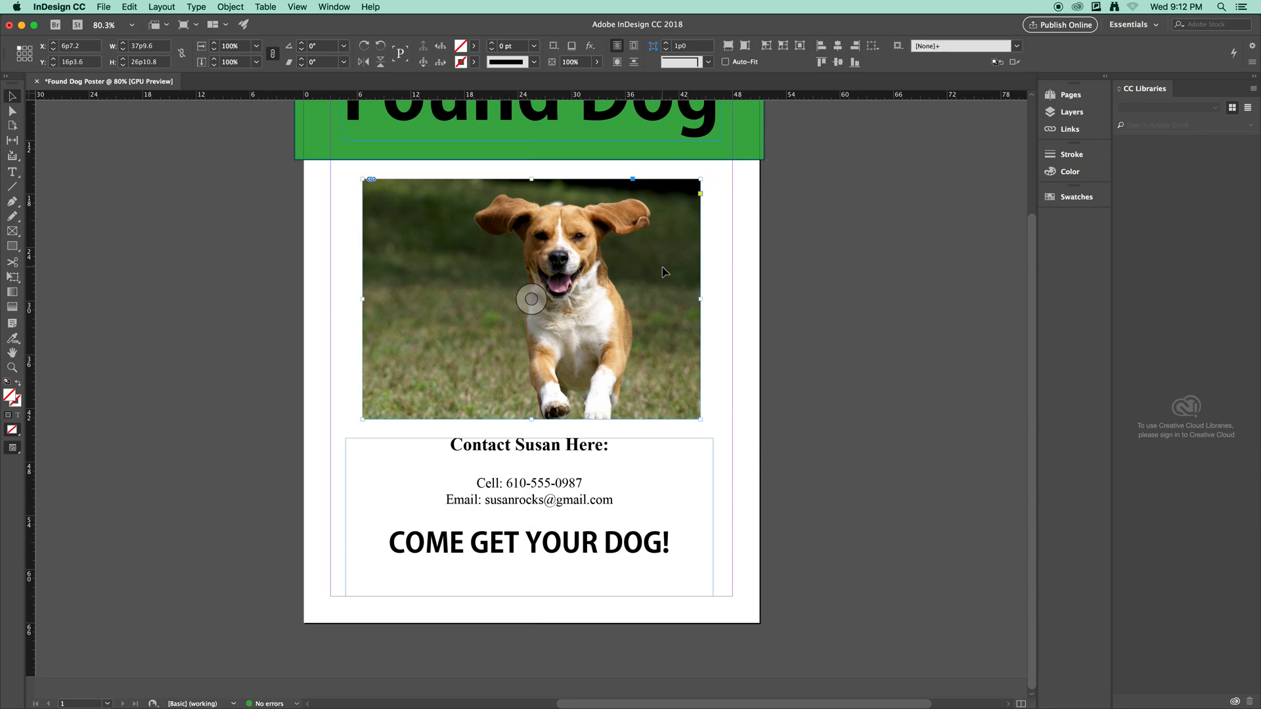
{"action": "left_click", "coordinate": [804, 290]}
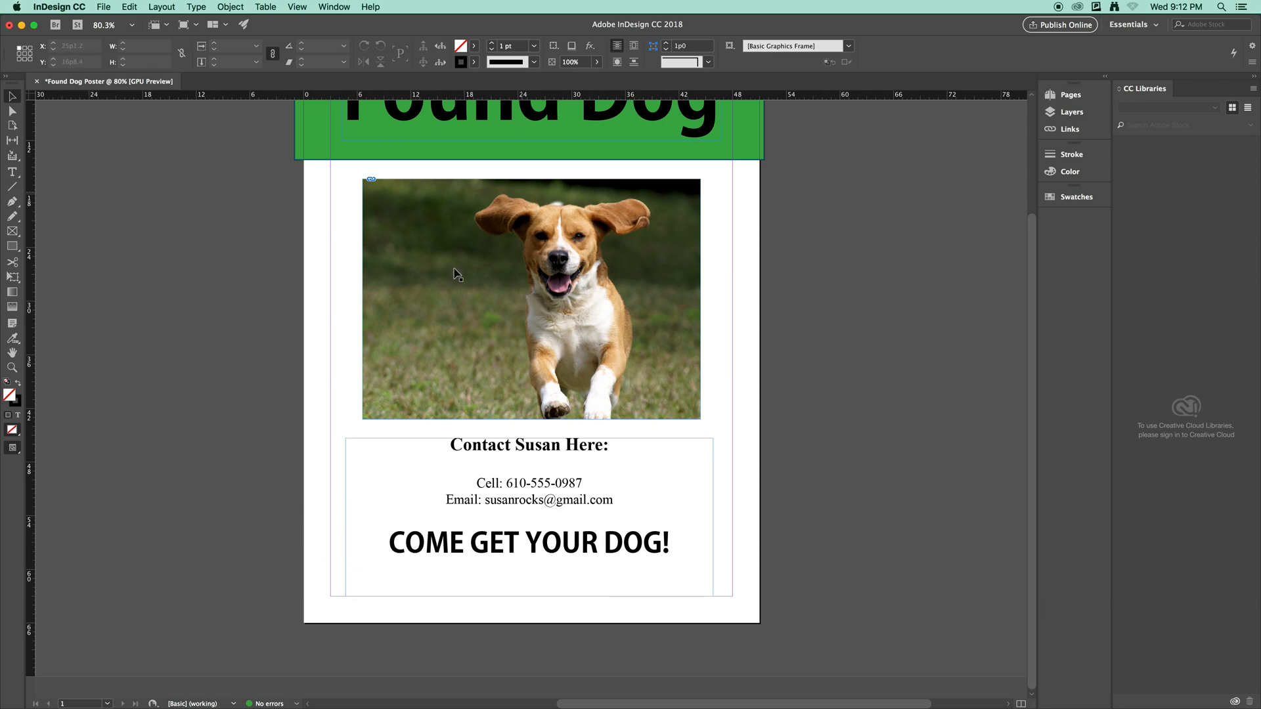
{"action": "left_click", "coordinate": [13, 248]}
Draw a full-width 53p7.2 x 7p4.8 frame around the COME GET YOUR DOG! line, below the email line.
{"action": "left_click_drag", "start_coordinate": [294, 505], "coordinate": [742, 578]}
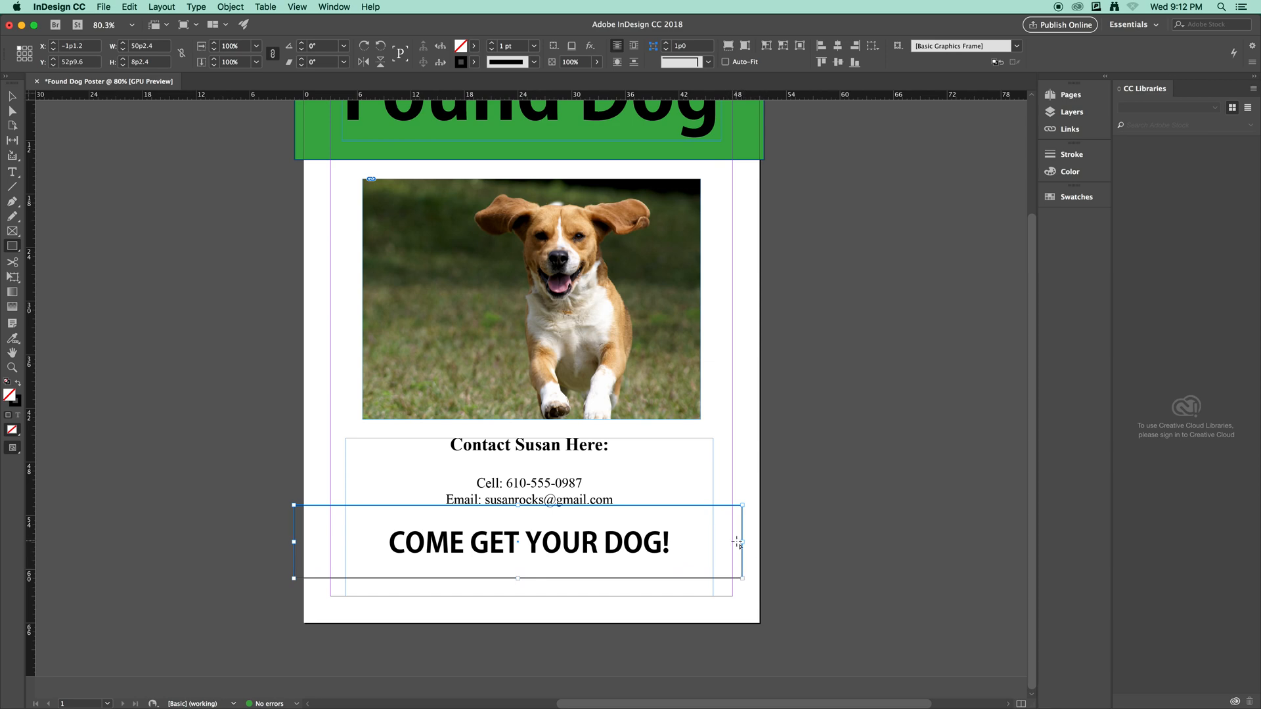
{"action": "left_click", "coordinate": [12, 96]}
{"action": "left_click_drag", "start_coordinate": [744, 542], "coordinate": [765, 546]}
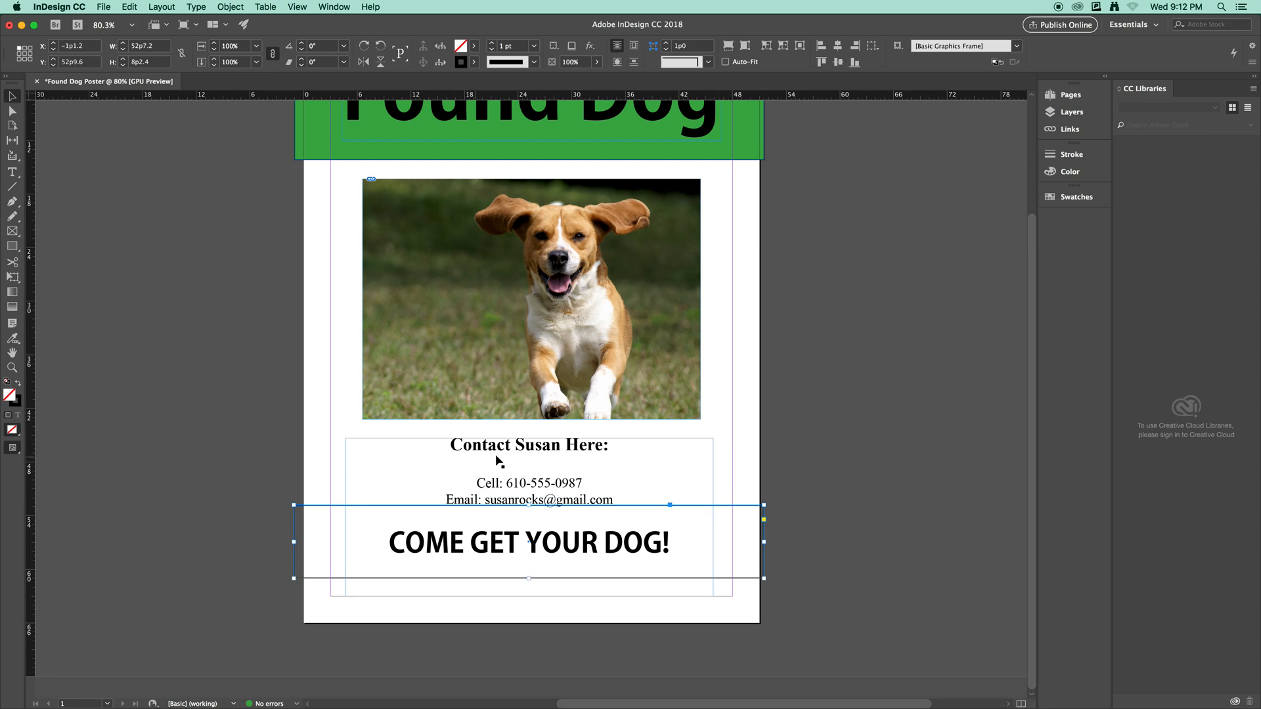
{"action": "left_click_drag", "start_coordinate": [528, 505], "coordinate": [528, 513]}
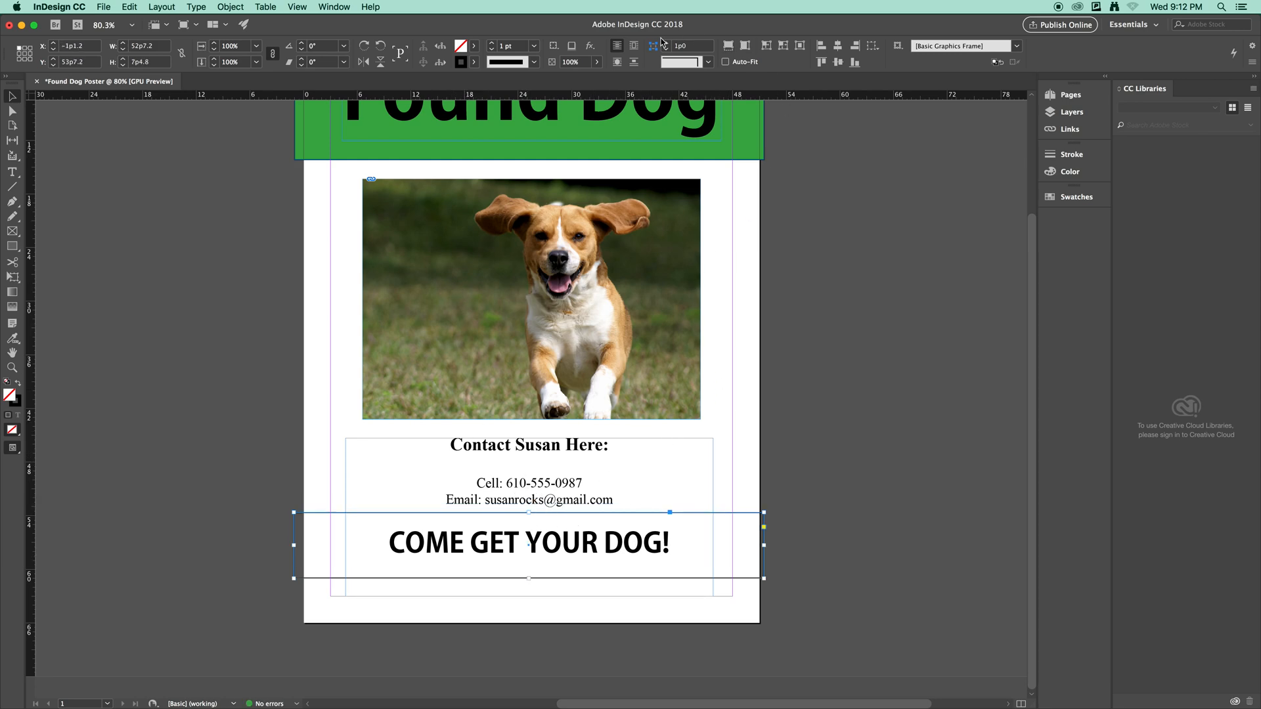
{"action": "left_click", "coordinate": [475, 50]}
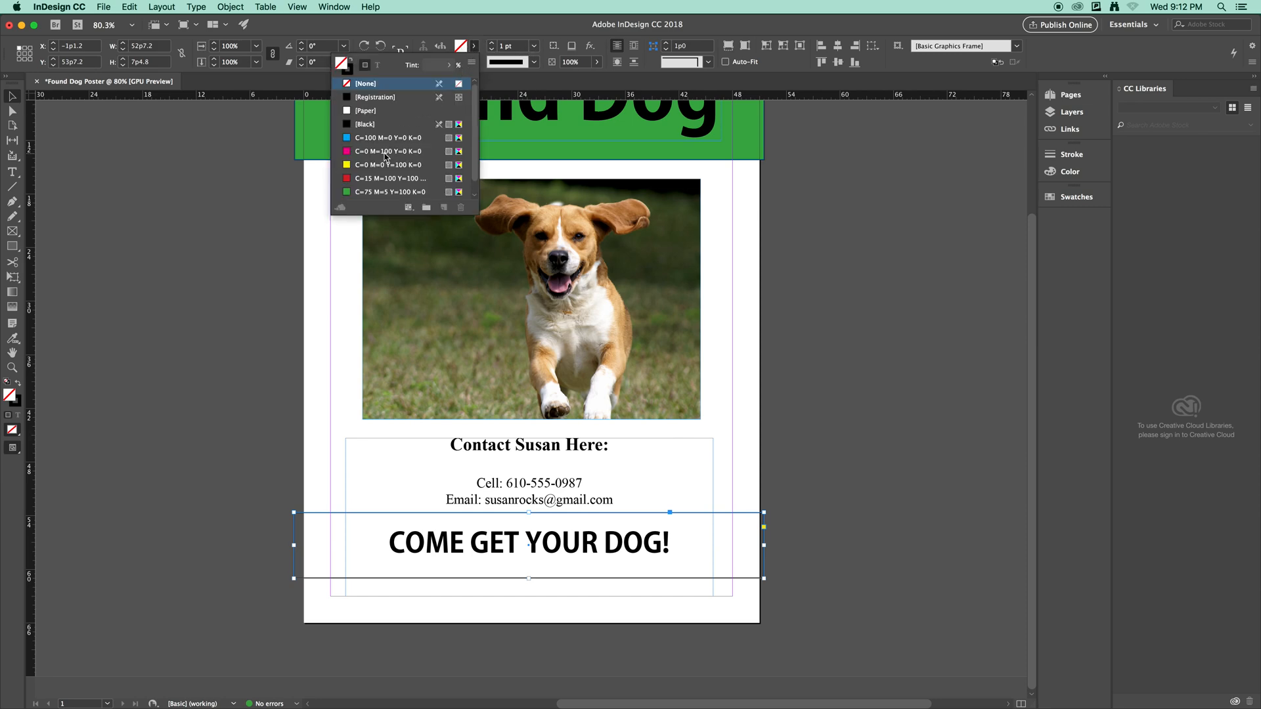
Fill the bottom frame with green, send it behind the text, and nudge it slightly upward.
{"action": "left_click", "coordinate": [389, 192]}
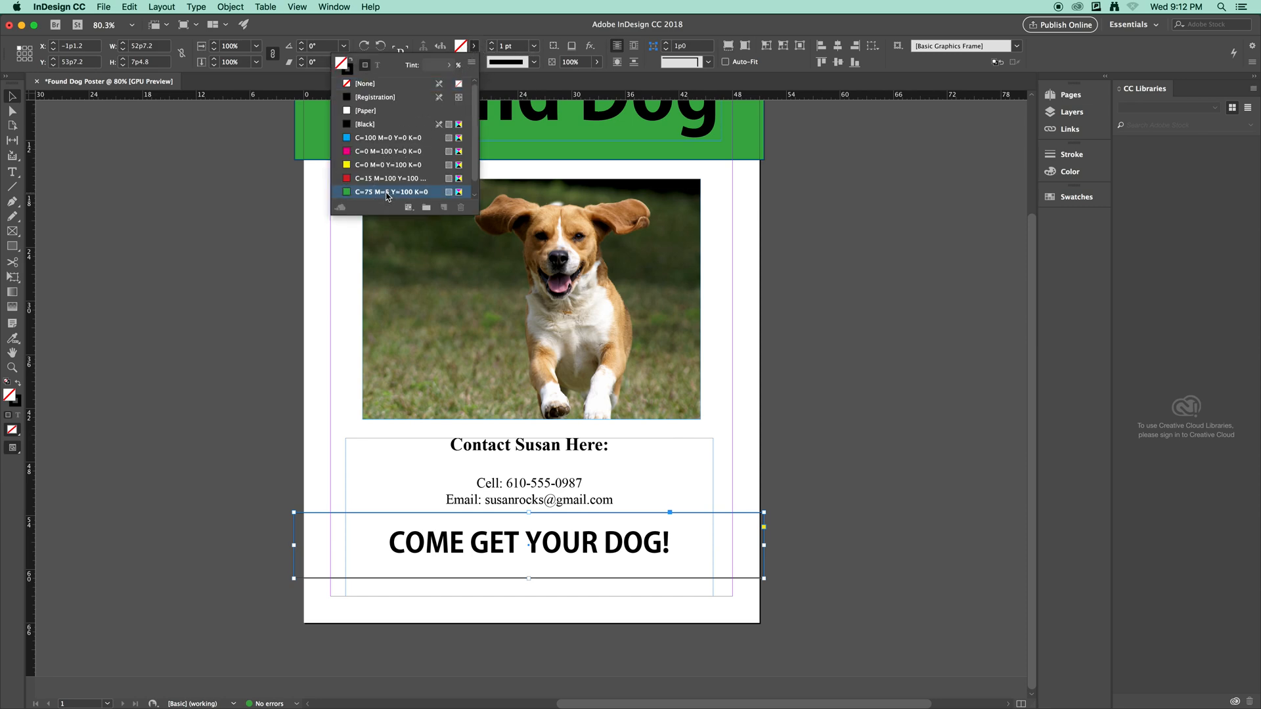
{"action": "right_click", "coordinate": [608, 549]}
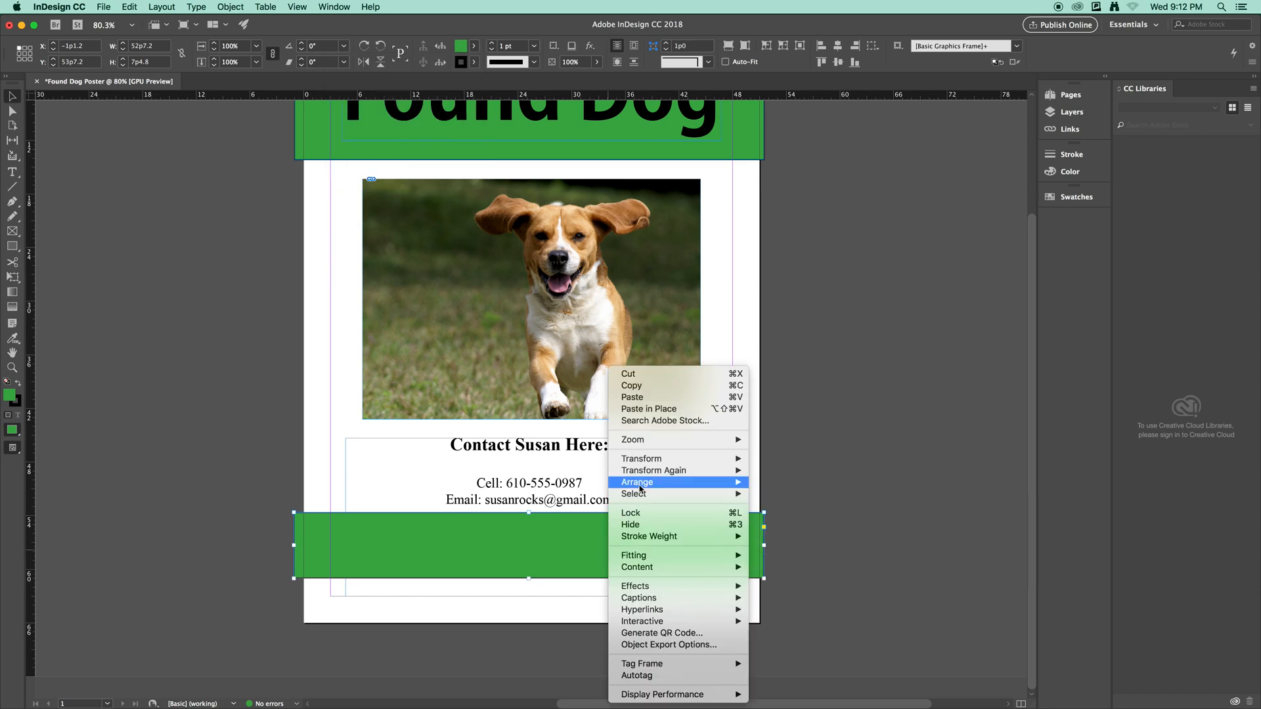
{"action": "mouse_move", "coordinate": [695, 486]}
{"action": "left_click", "coordinate": [771, 496]}
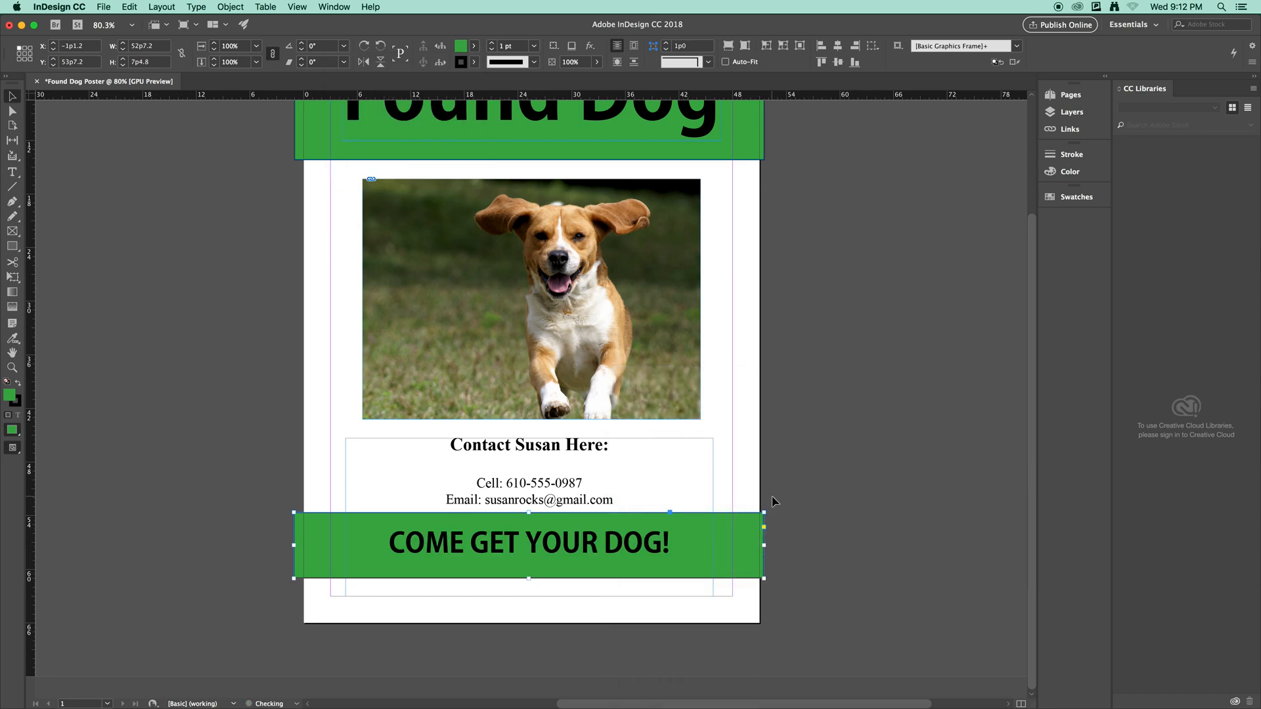
{"action": "left_click_drag", "start_coordinate": [707, 528], "coordinate": [708, 526]}
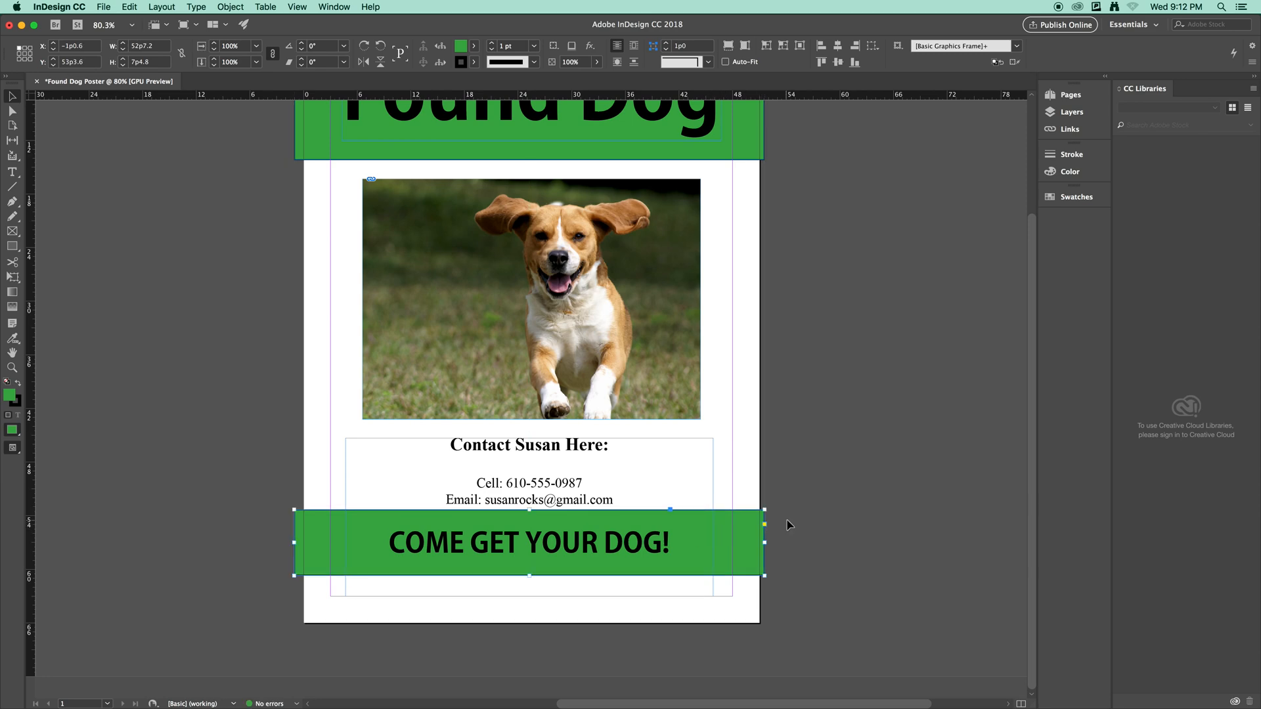
{"action": "left_click", "coordinate": [825, 505]}
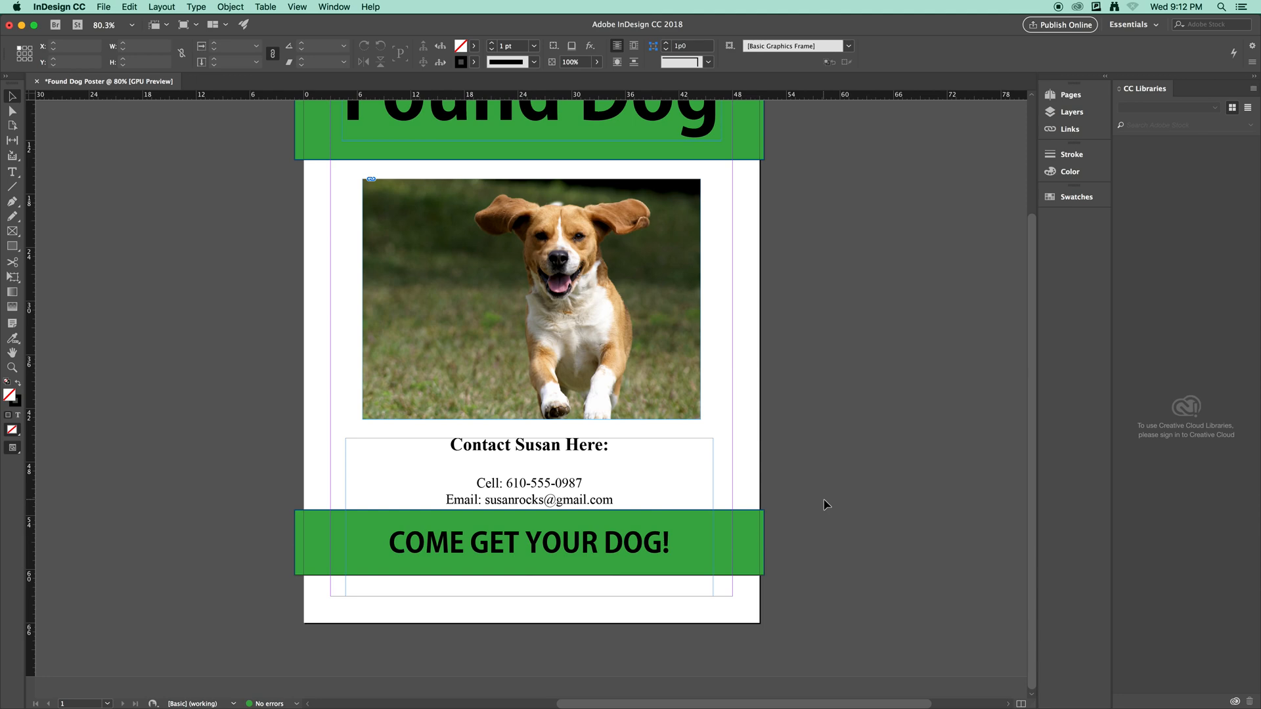
{"action": "scroll", "coordinate": [811, 486], "scroll_direction": "up", "scroll_amount": 5}
{"action": "scroll", "coordinate": [812, 487], "scroll_direction": "down", "scroll_amount": 5}
{"action": "scroll", "coordinate": [812, 487], "scroll_direction": "up", "scroll_amount": 2}
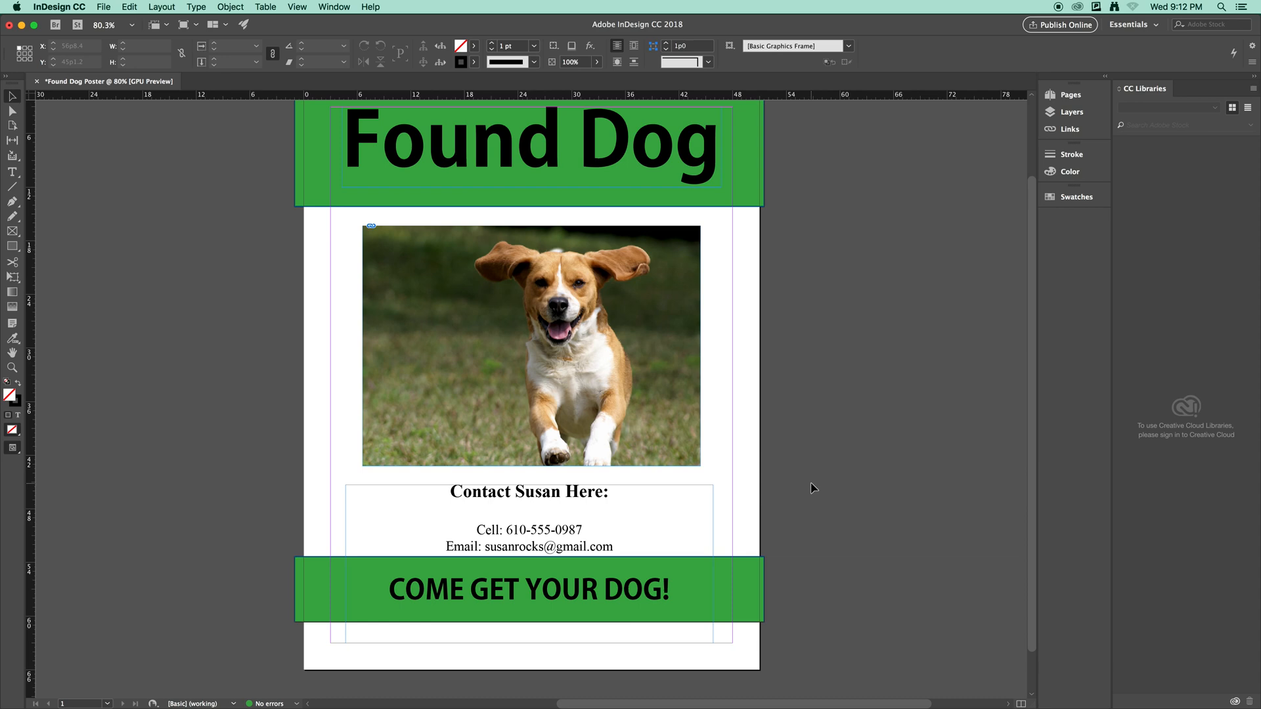
Preview the poster, then export it as JPEG 'Found Dog Poster' to Documents with default settings.
{"action": "key", "text": "w"}
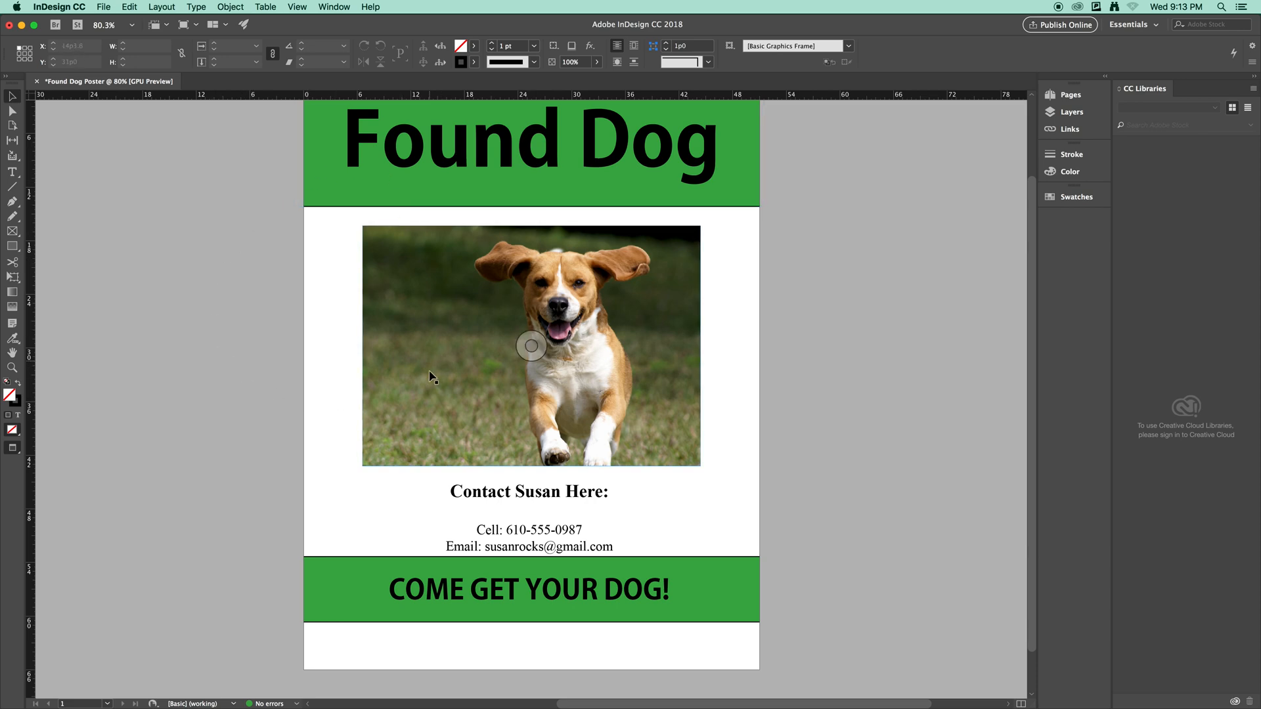
{"action": "left_click", "coordinate": [104, 7]}
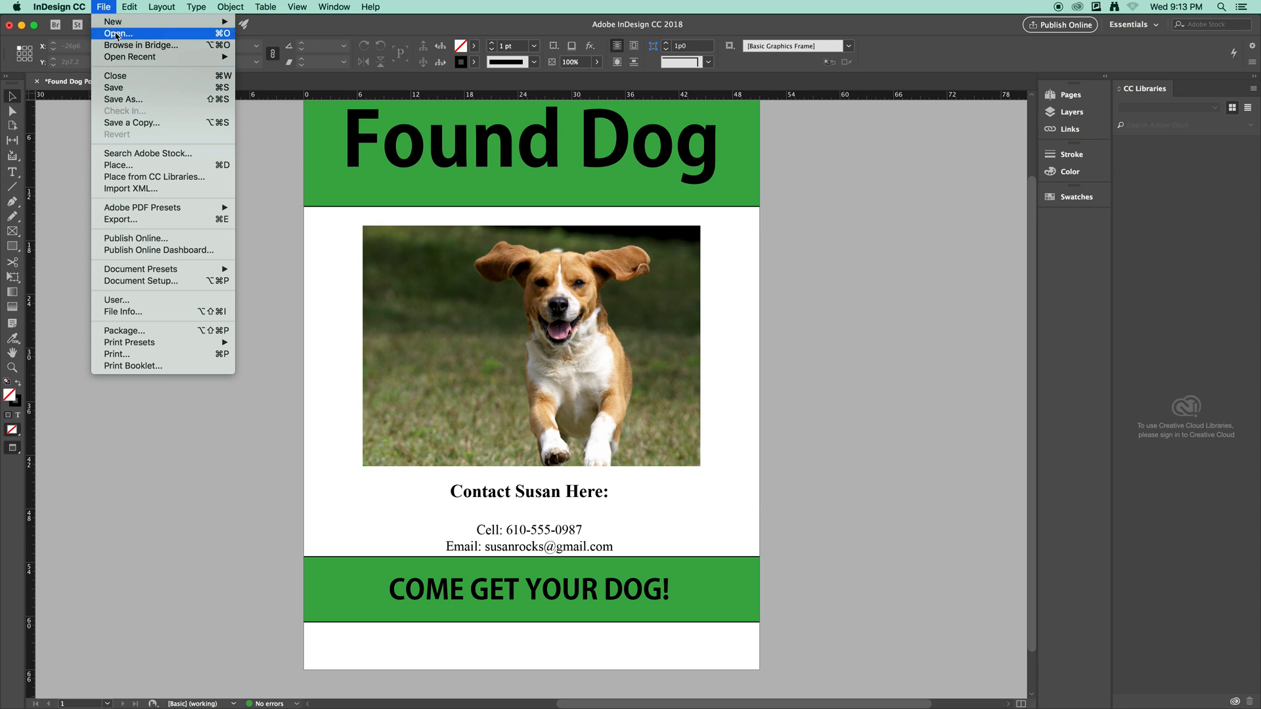
{"action": "left_click", "coordinate": [150, 219]}
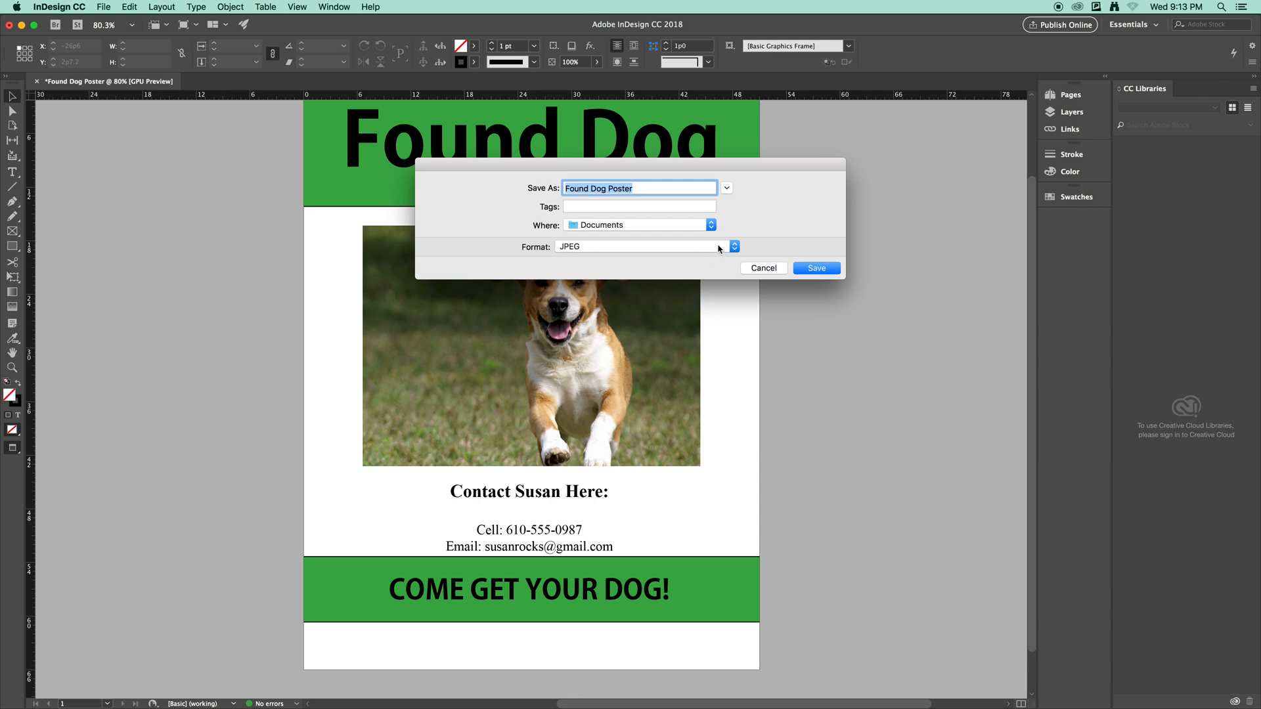
{"action": "left_click", "coordinate": [816, 269]}
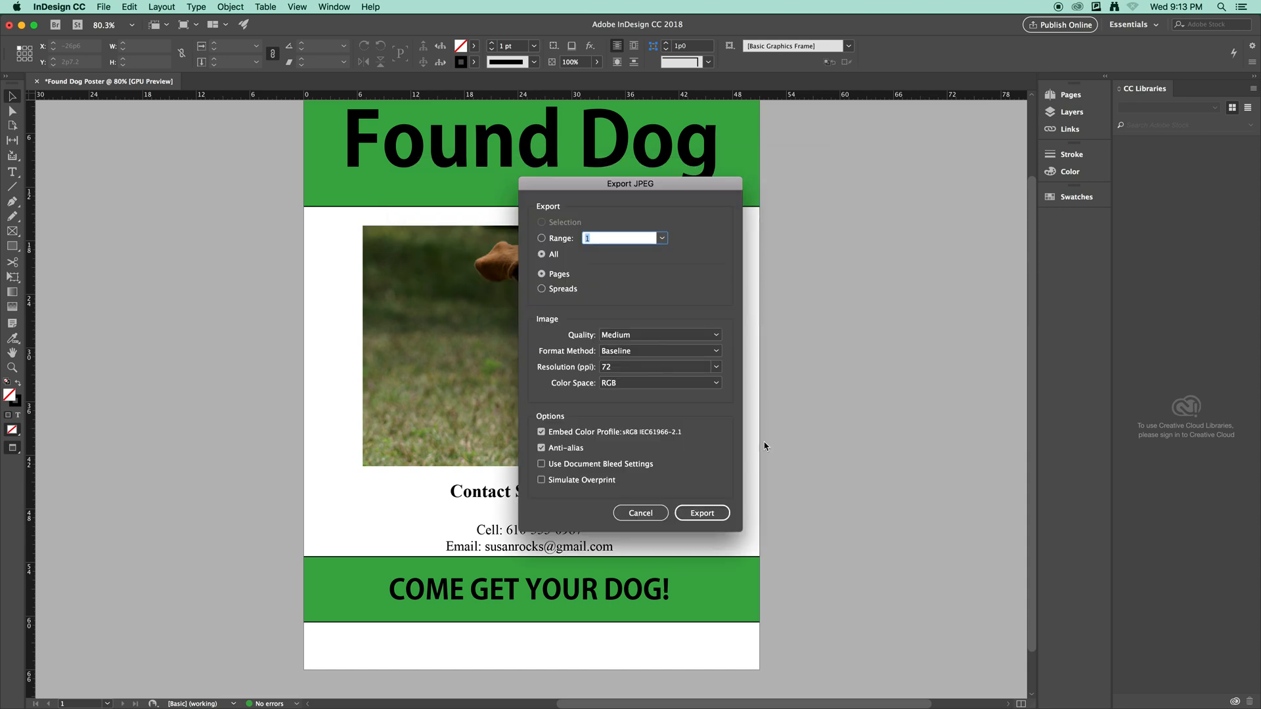
{"action": "left_click", "coordinate": [703, 514]}
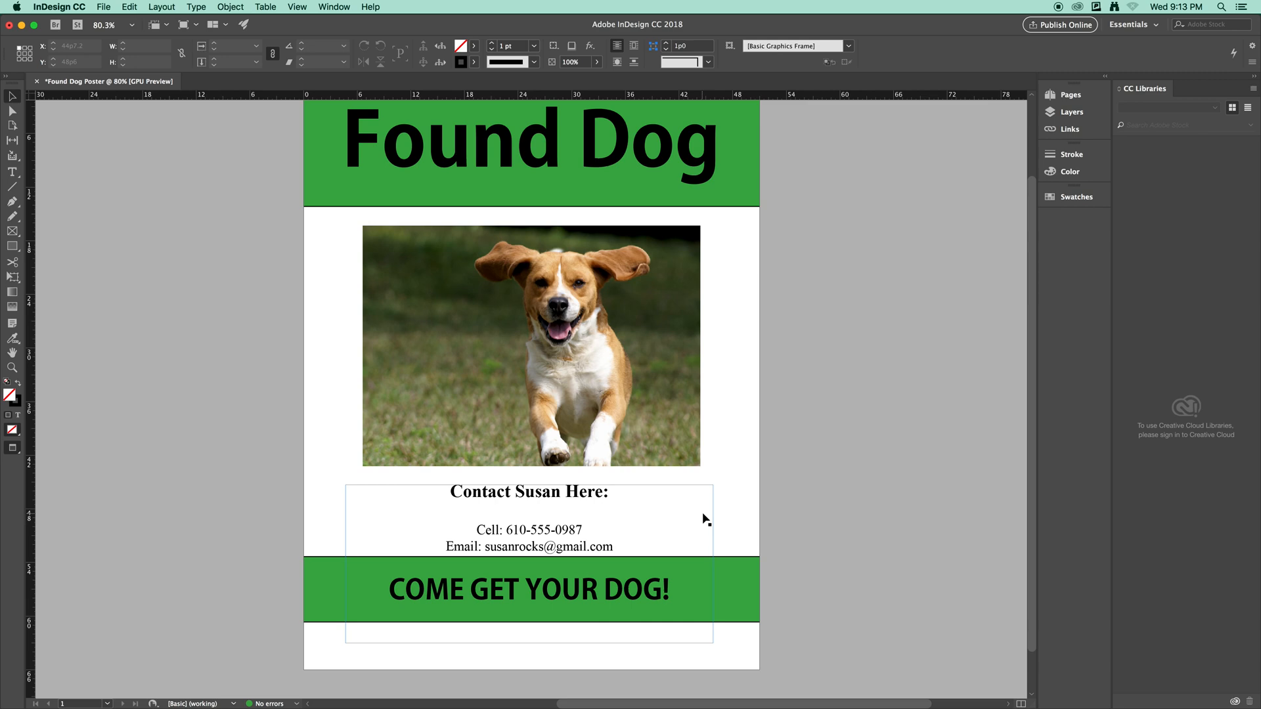
{"action": "left_click", "coordinate": [723, 507]}
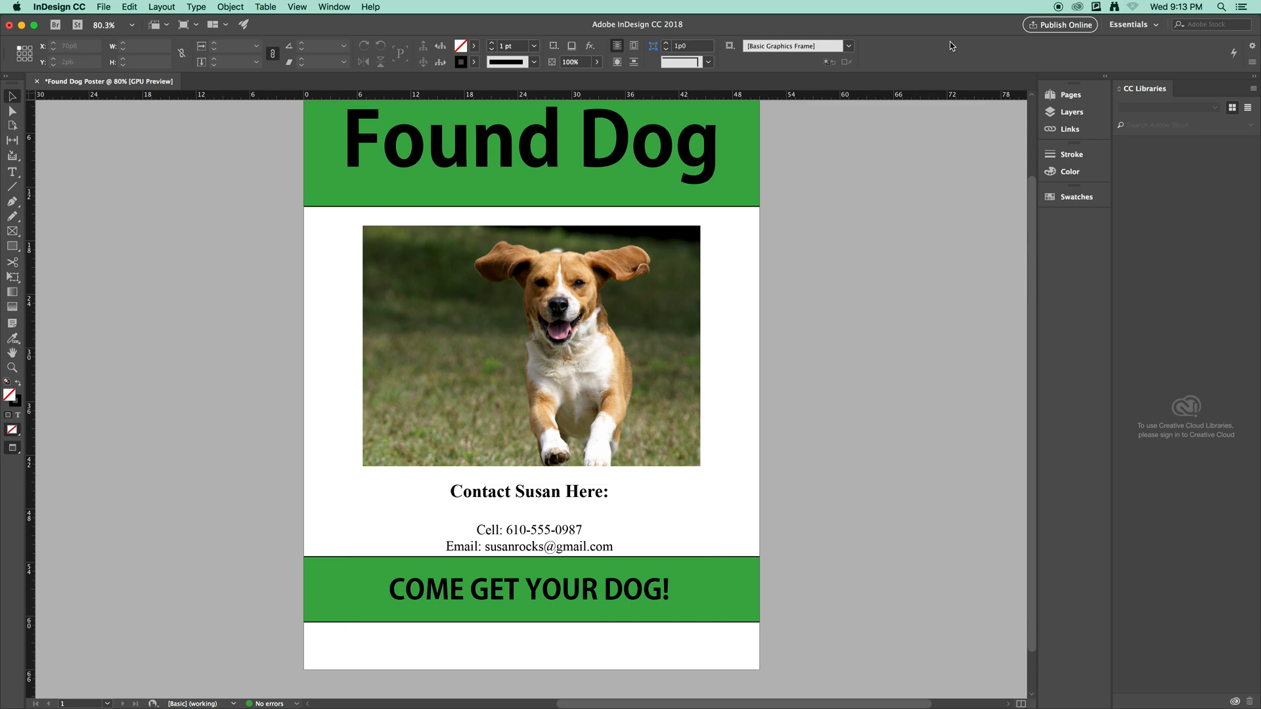